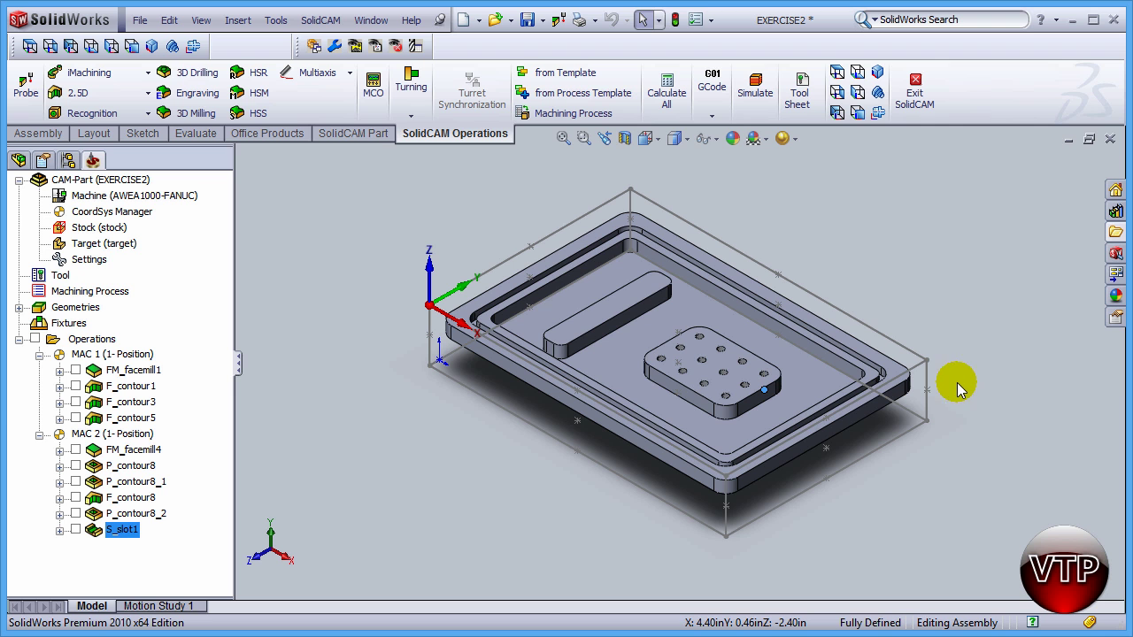
Step: Zoom in on the raised island's pad holes and bring up the 2.5D operations list
left_click(784, 367)
scroll(765, 374, "down", 3)
scroll(762, 373, "down", 5)
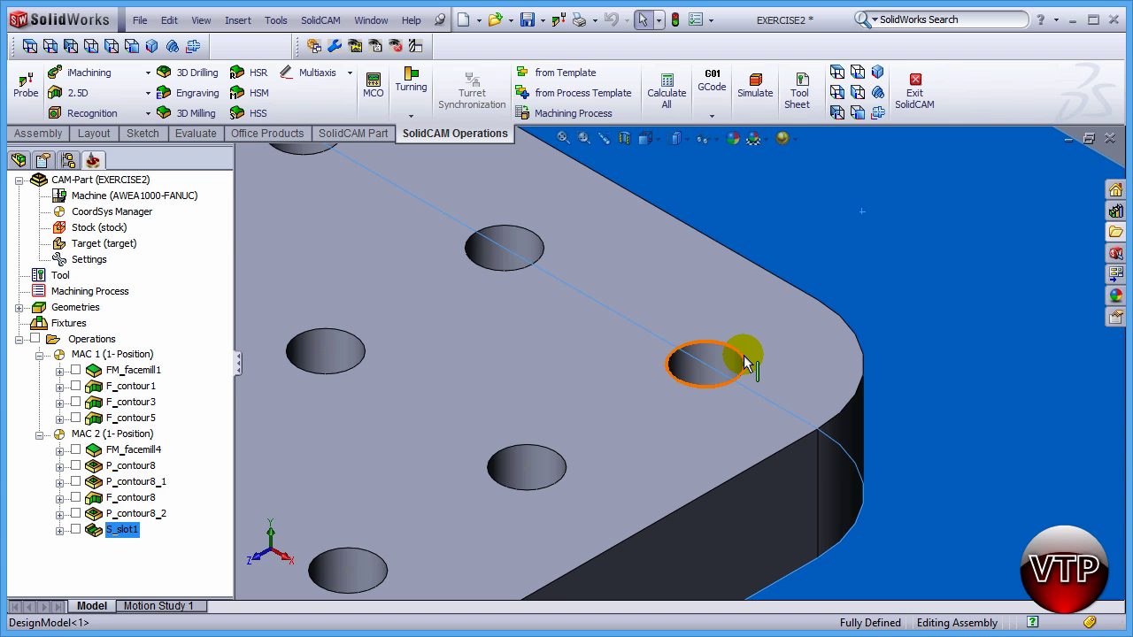
left_click(117, 96)
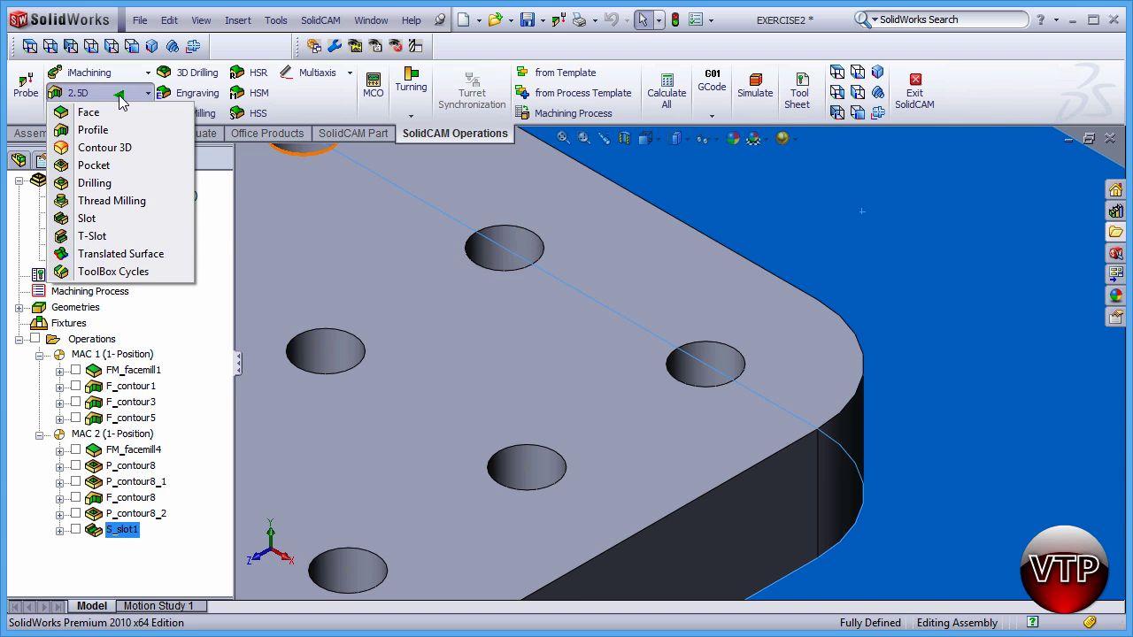
Step: Create drilling operation D_drill1 with new geometry drill1 from all circle/arc centres of the twelve holes
left_click(100, 183)
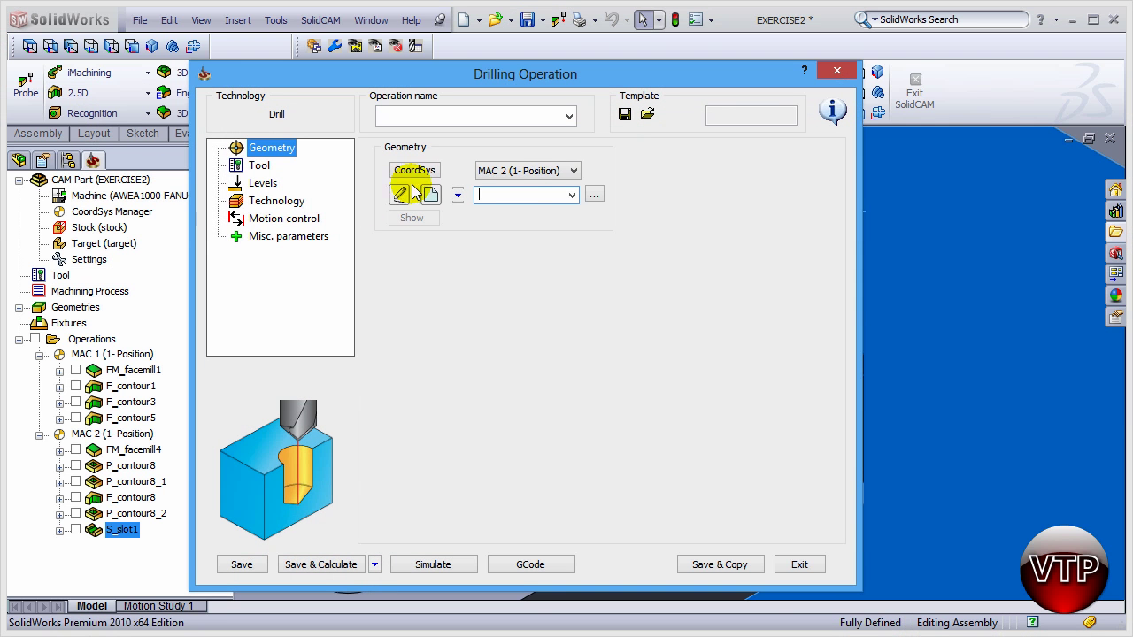
left_click(431, 197)
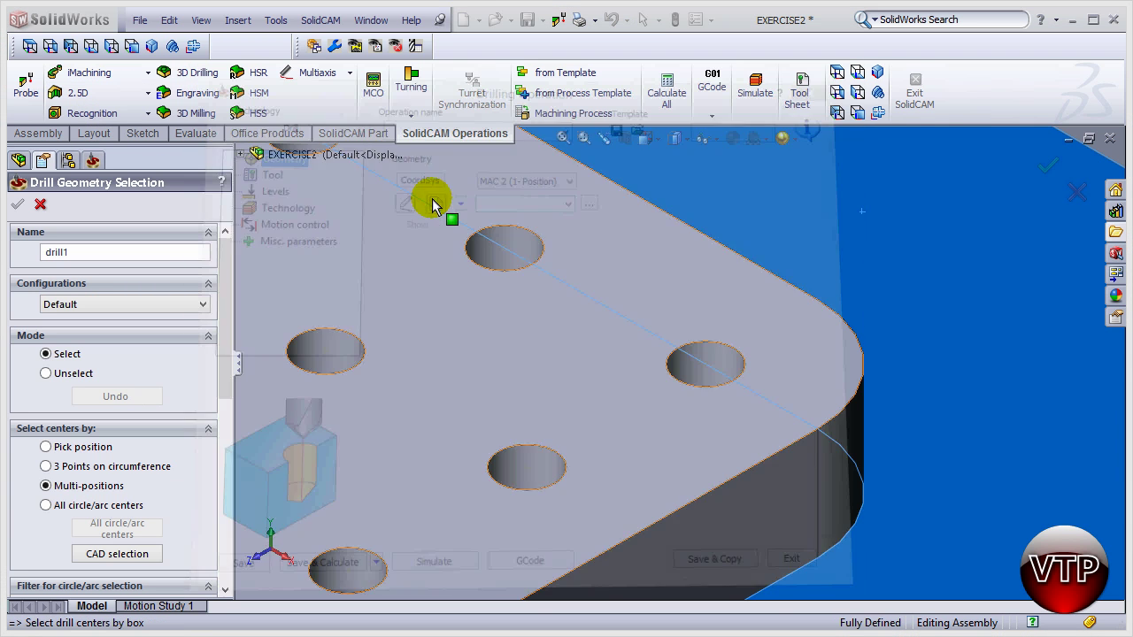
left_click_drag(226, 285, 207, 346)
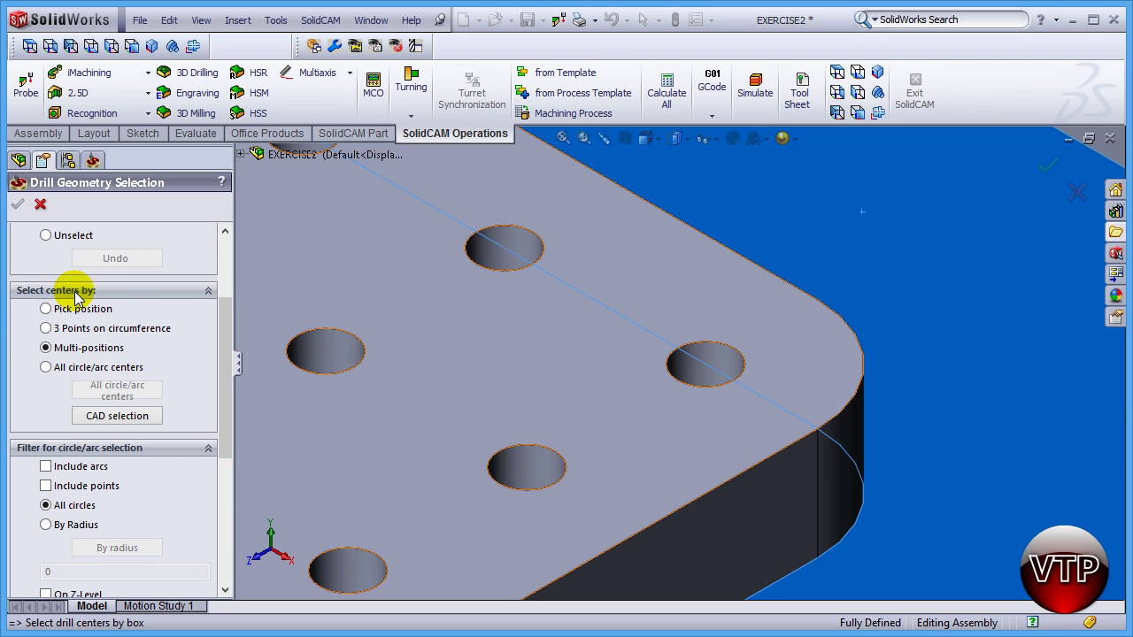
left_click(45, 366)
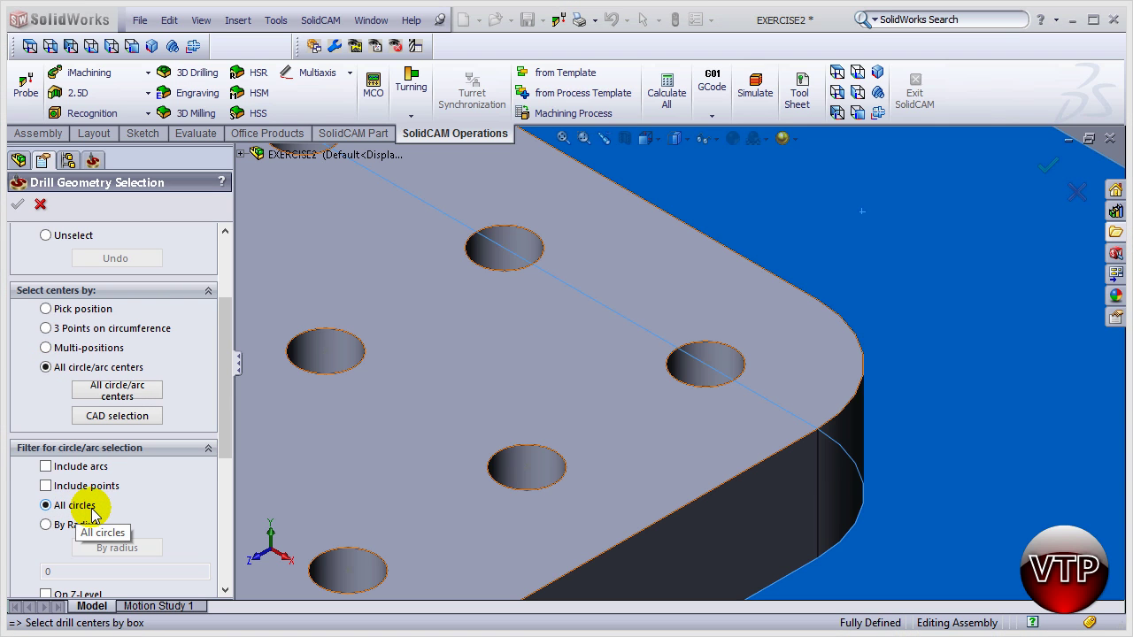
left_click(124, 396)
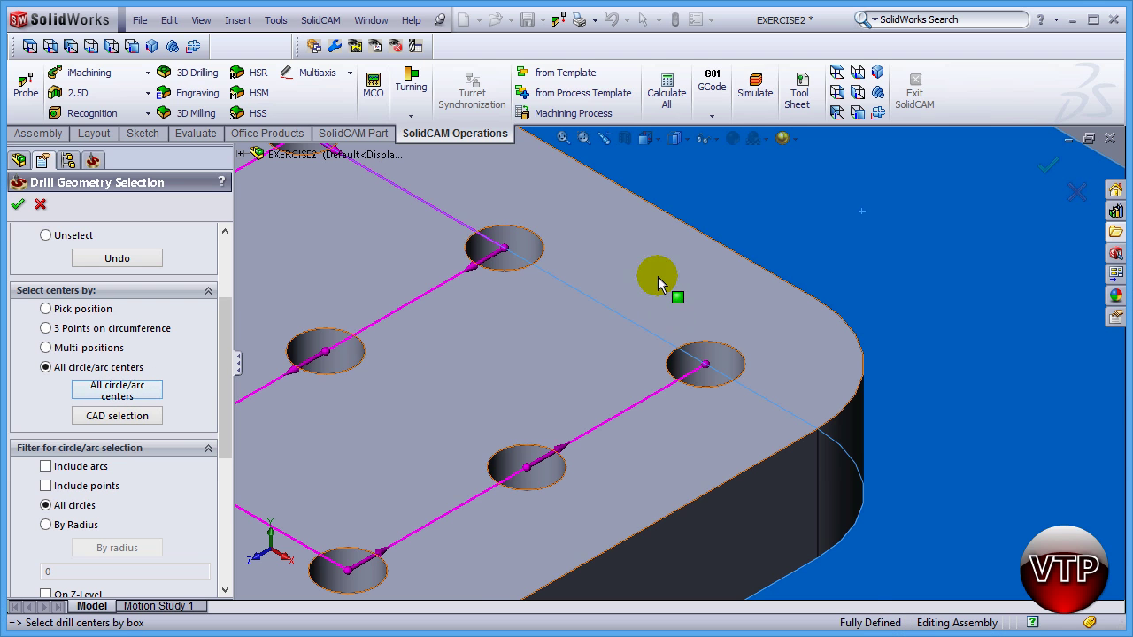
scroll(660, 288, "down", 1)
scroll(664, 295, "up", 2)
scroll(664, 296, "up", 4)
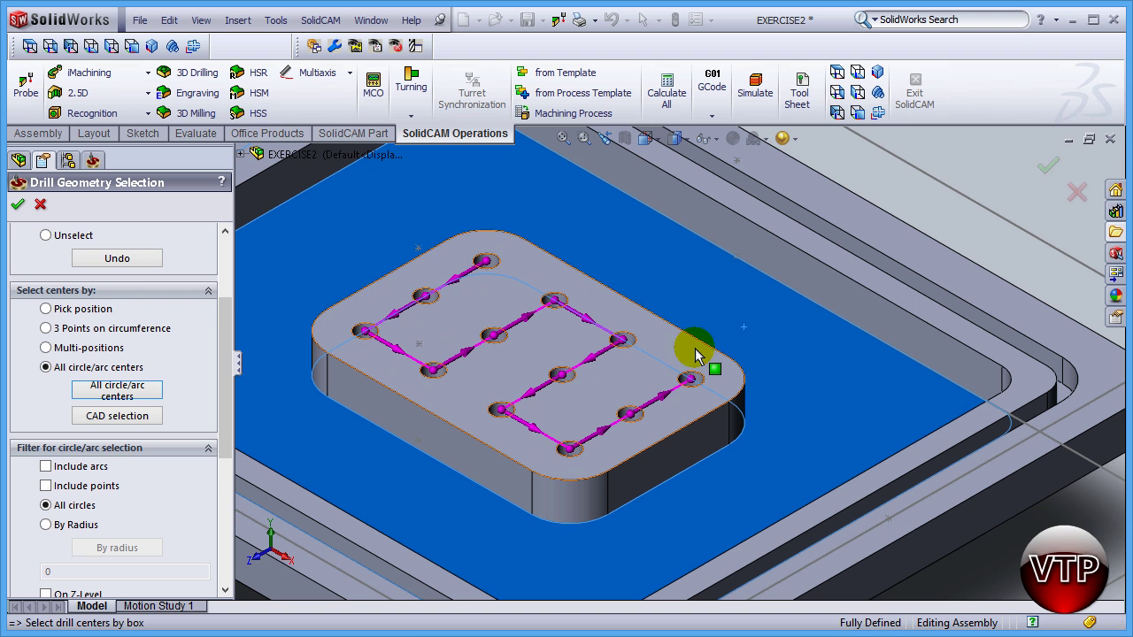
left_click(18, 205)
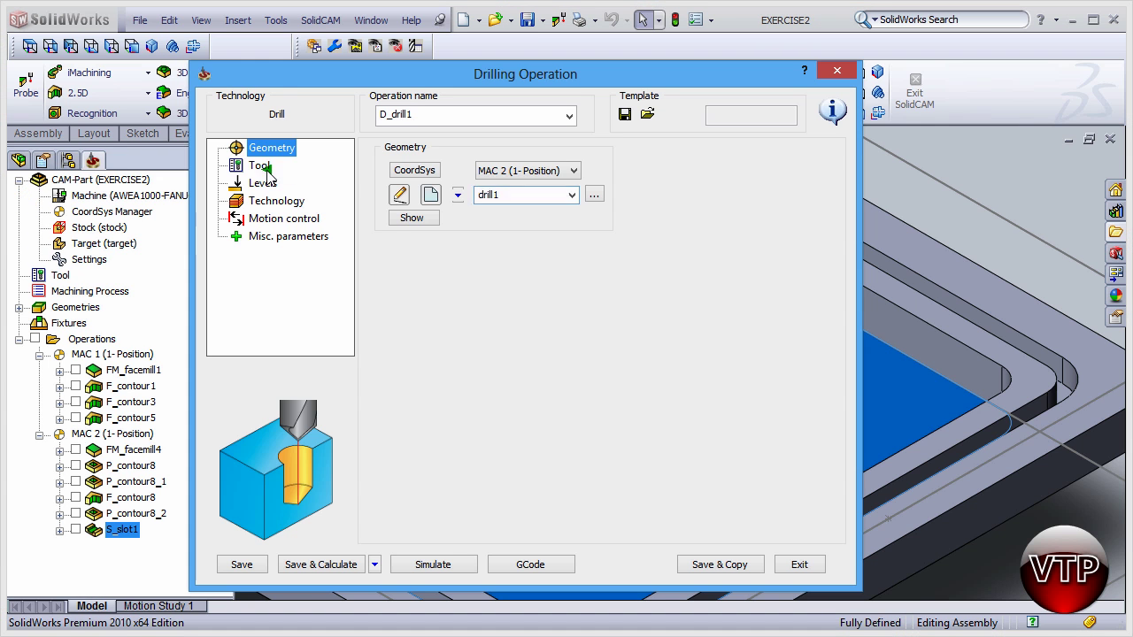
left_click(258, 165)
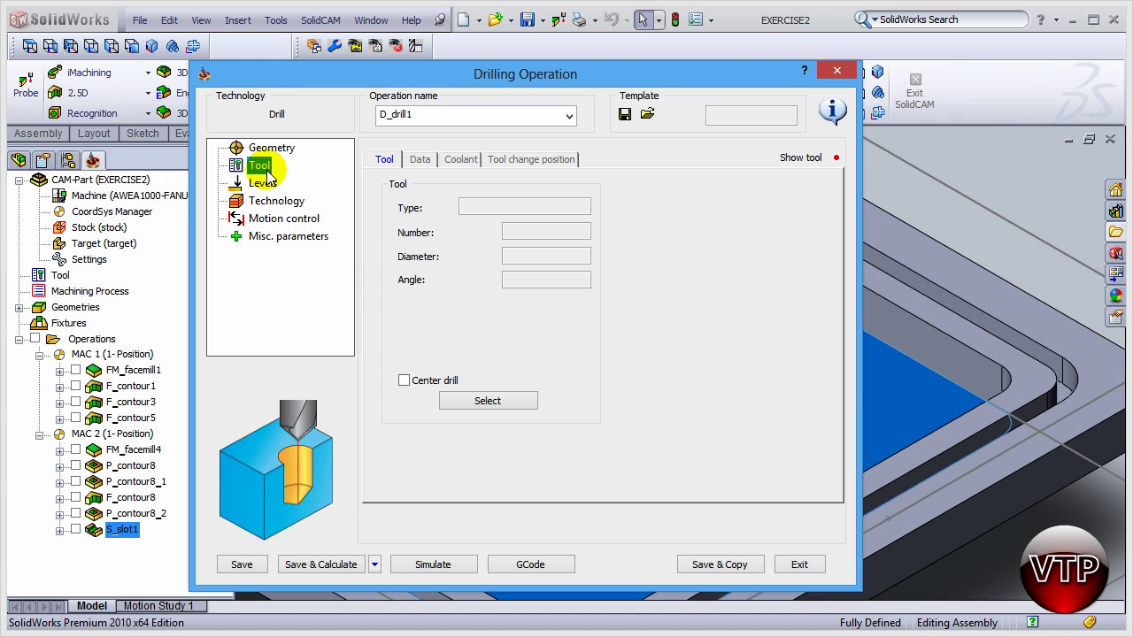
Step: Give D_drill1 tool 7, the 0.125-inch 90° SPOT DRILL
left_click(484, 403)
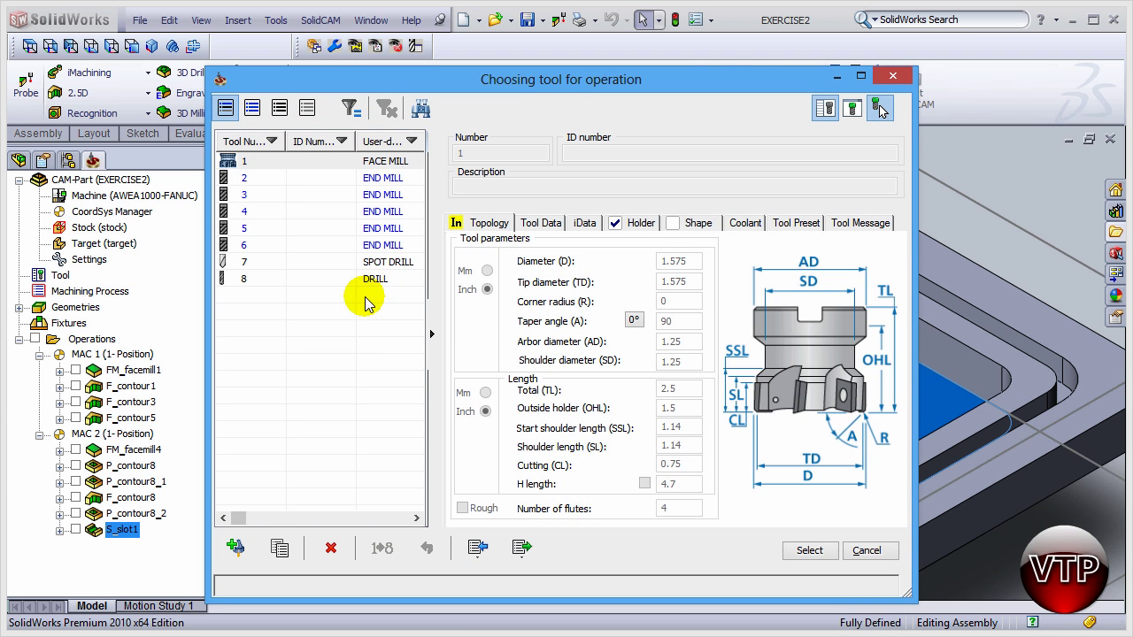
left_click(370, 264)
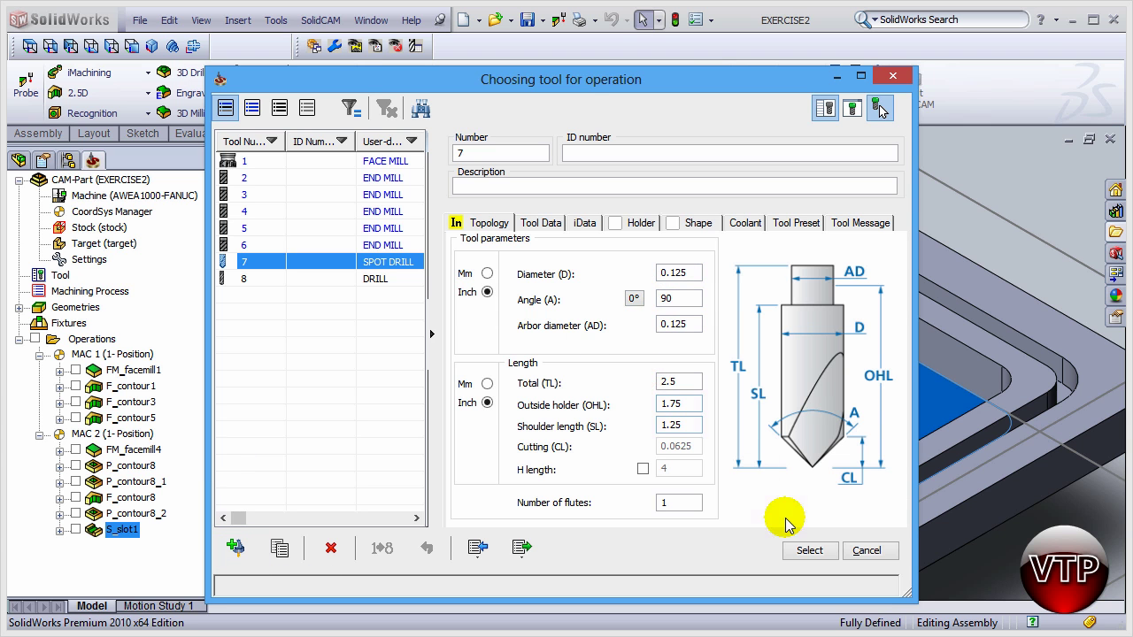
left_click(808, 551)
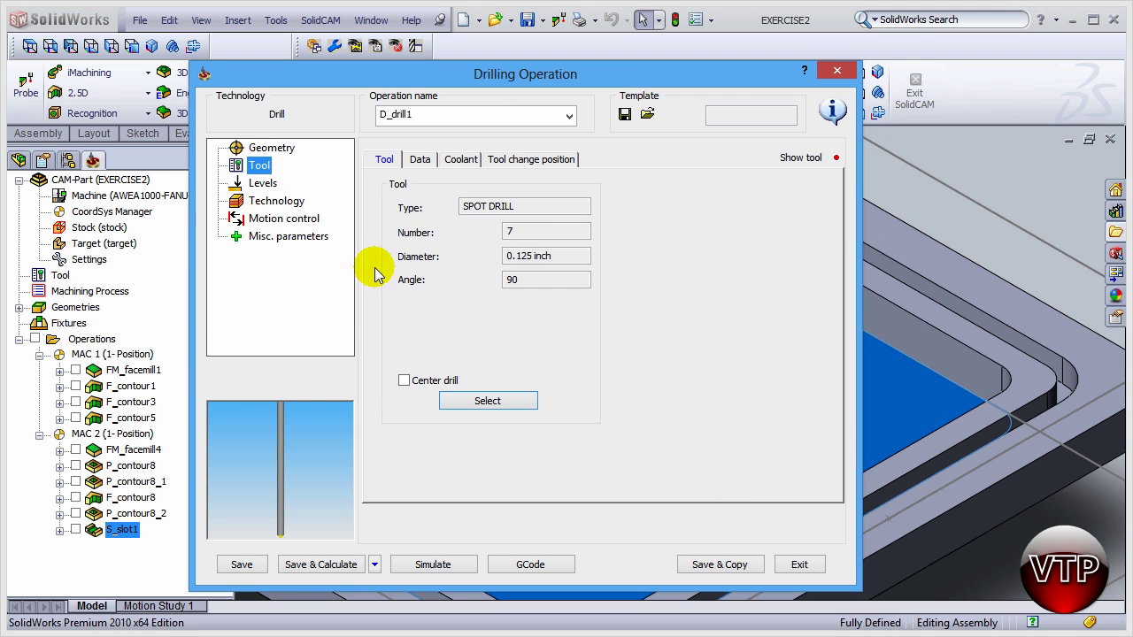
left_click(262, 183)
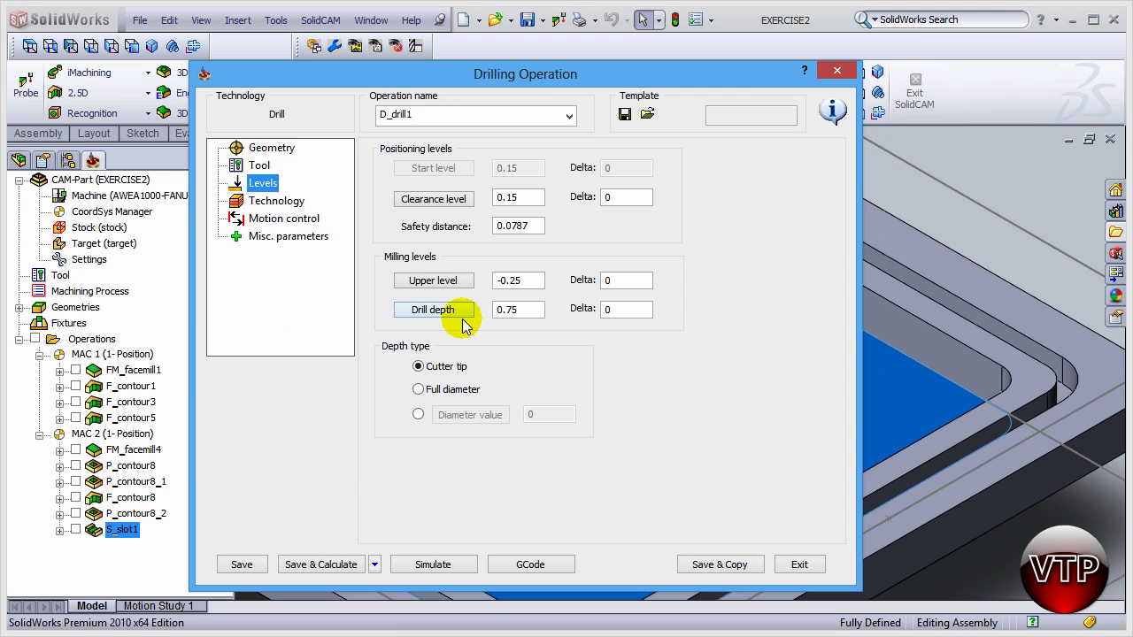
Step: Set D_drill1 drill depth to 0 with depth type Diameter value 0.1, then save and calculate
left_click(515, 309)
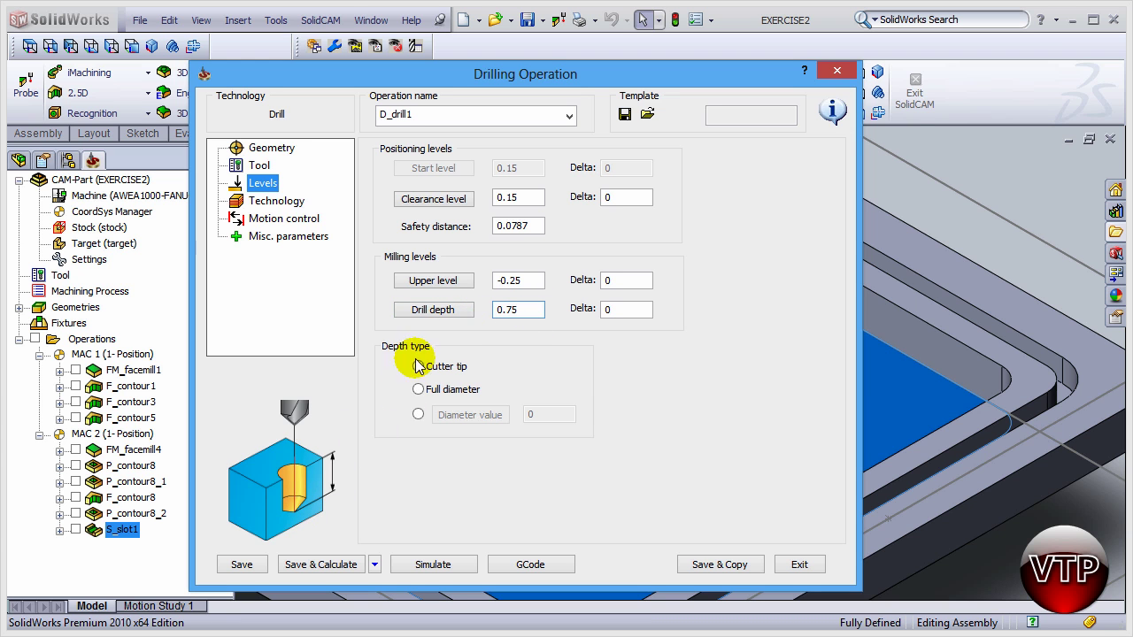
left_click_drag(531, 309, 456, 314)
type("0")
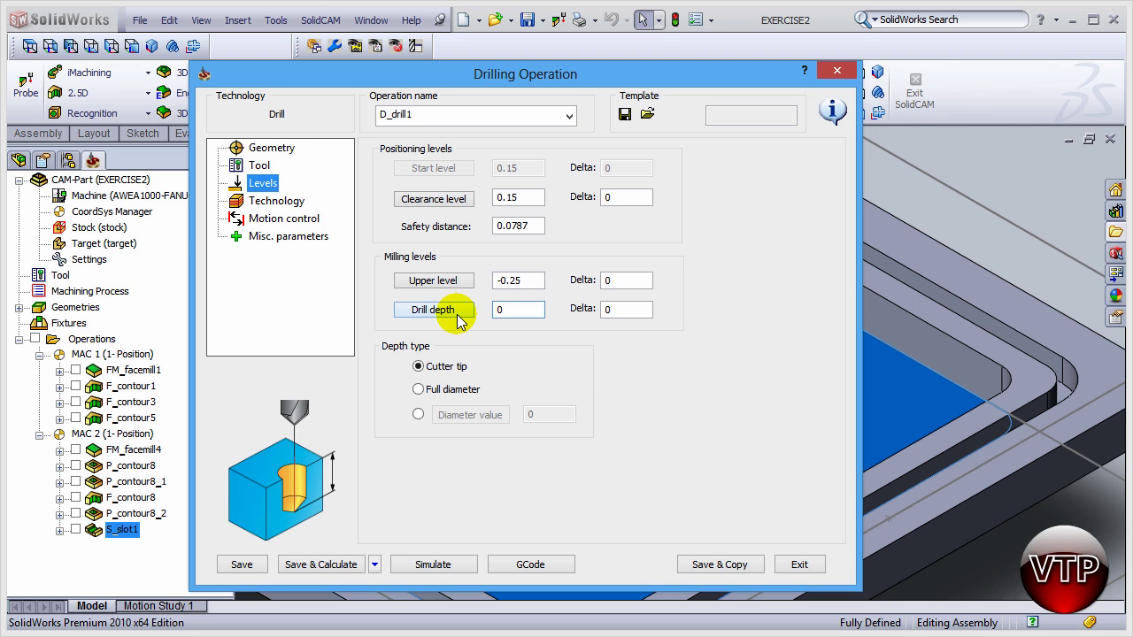
left_click(419, 415)
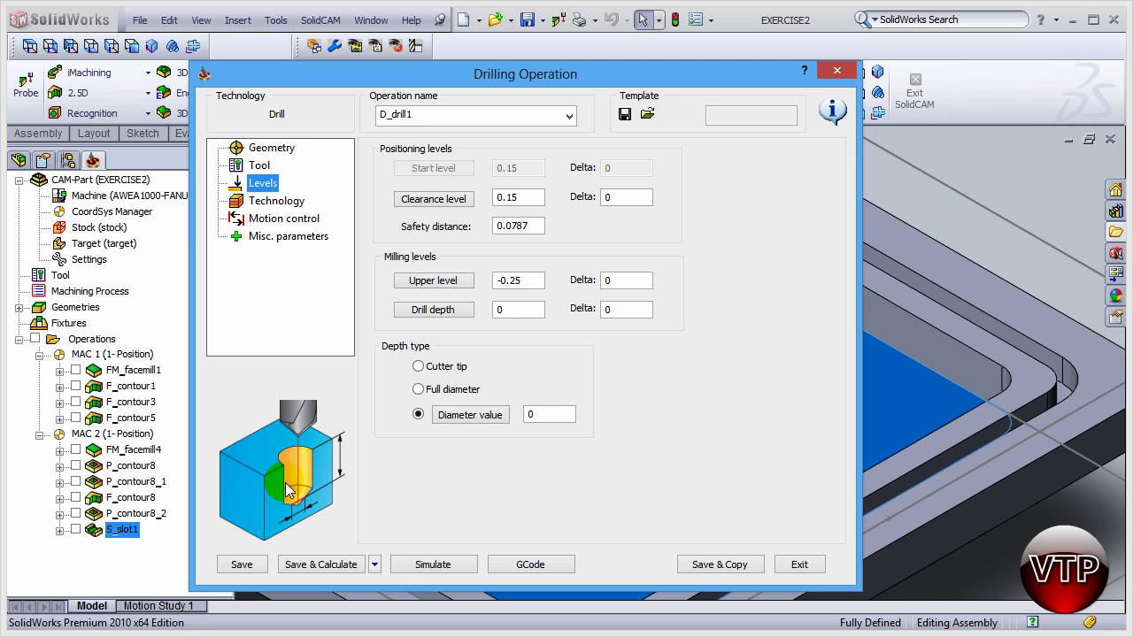
left_click(470, 416)
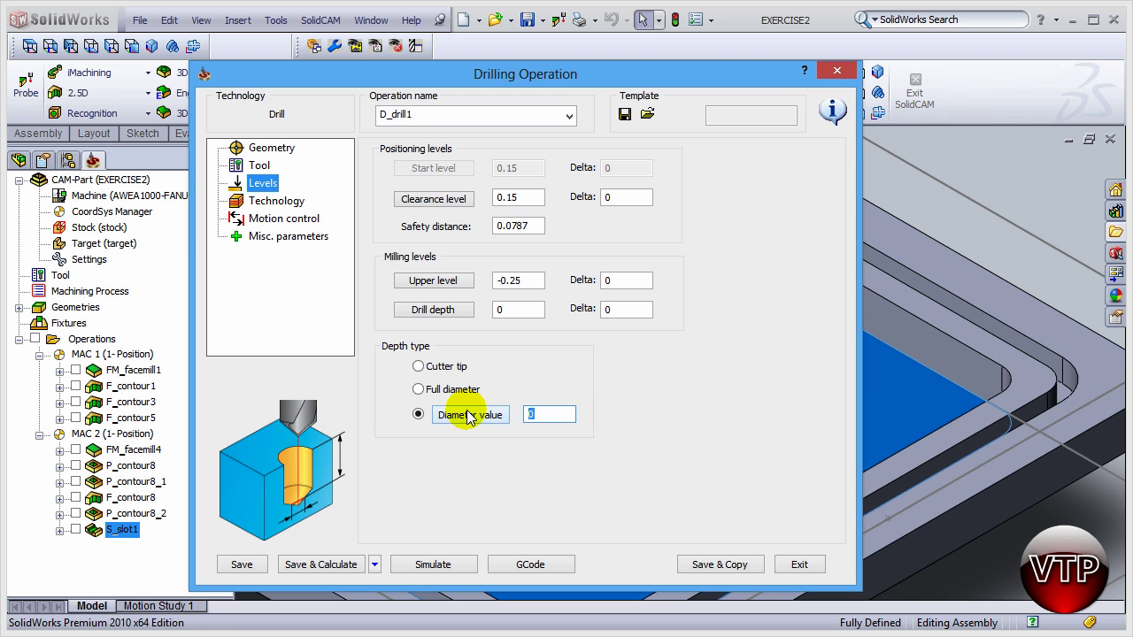
type(".125")
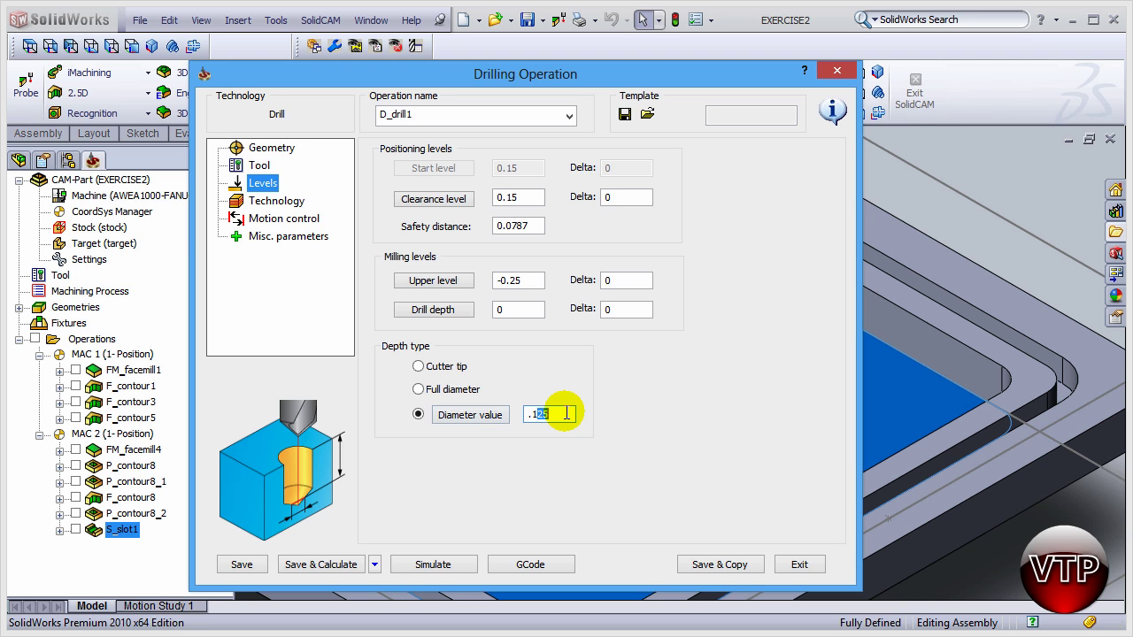
left_click_drag(536, 414, 563, 414)
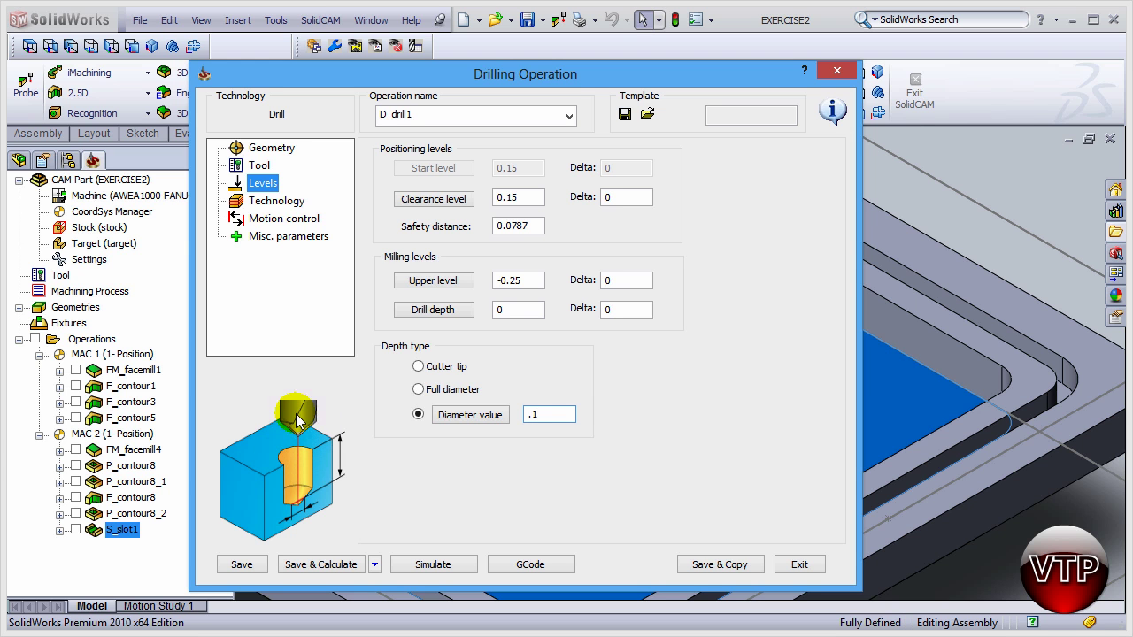
left_click(301, 564)
Step: Play the D_drill1 spot-drilling simulation in SolidVerify, then close the simulation and the operation
left_click(432, 565)
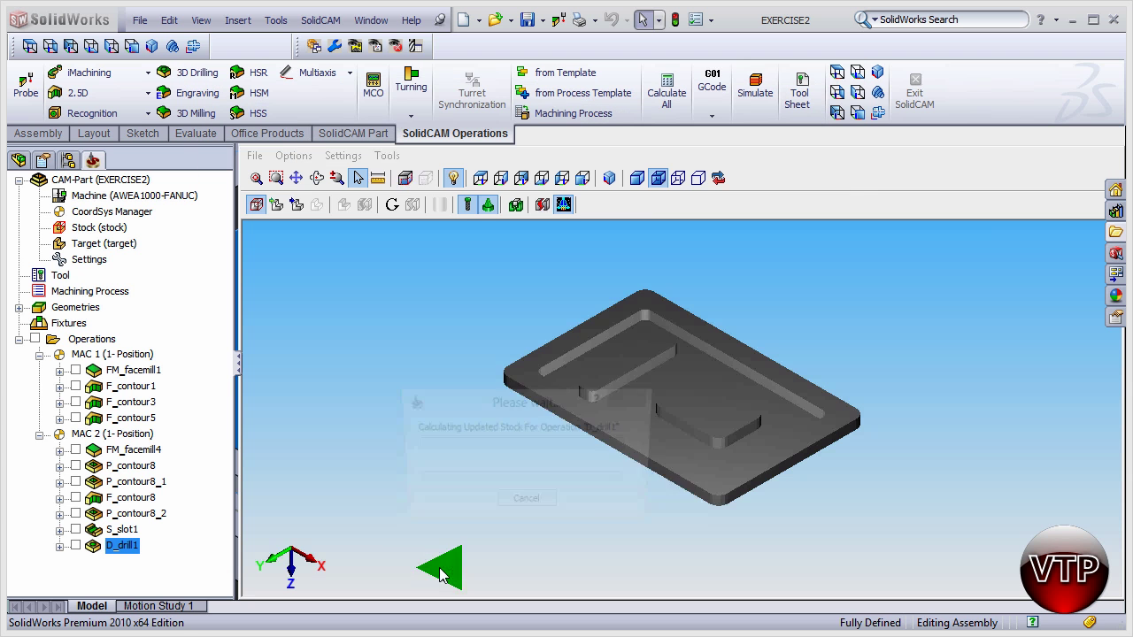
left_click(338, 531)
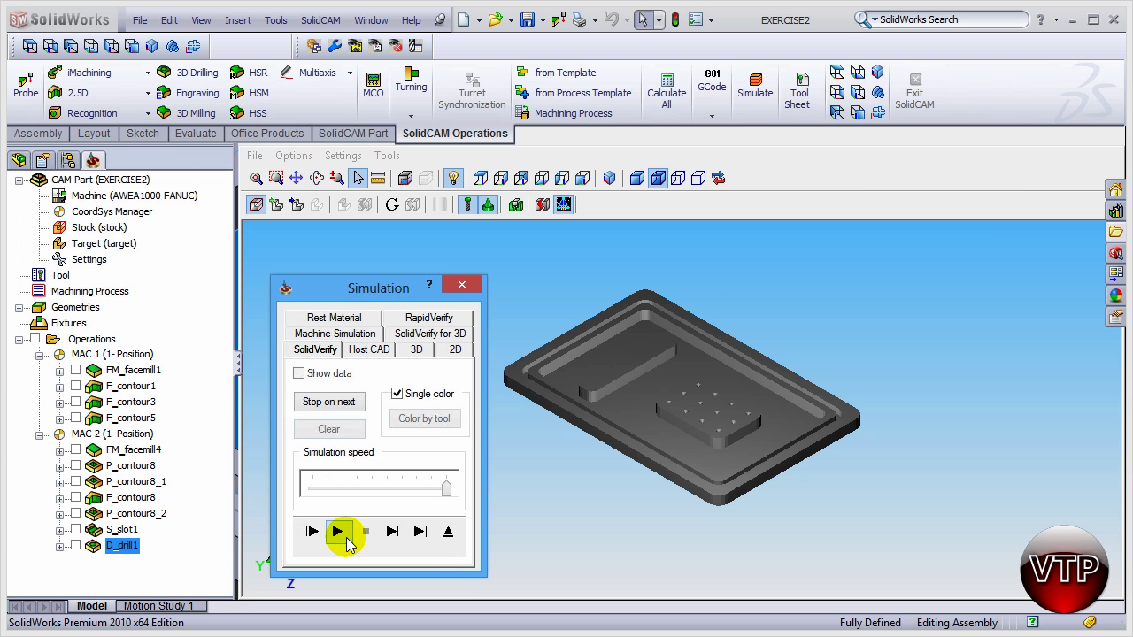
scroll(734, 391, "up", 6)
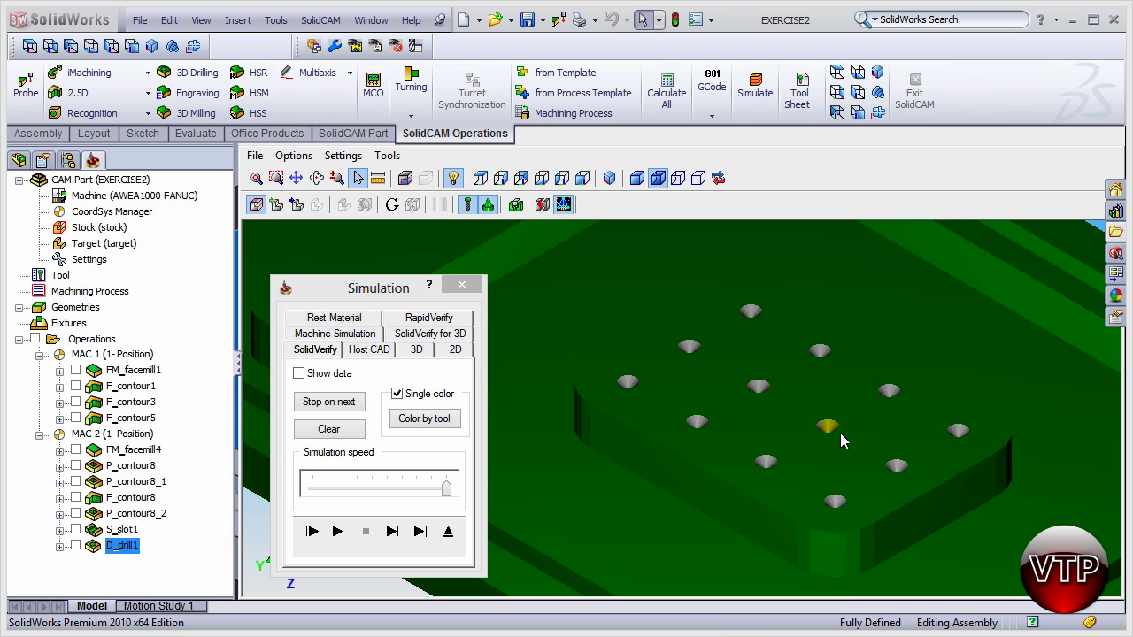
left_click(461, 284)
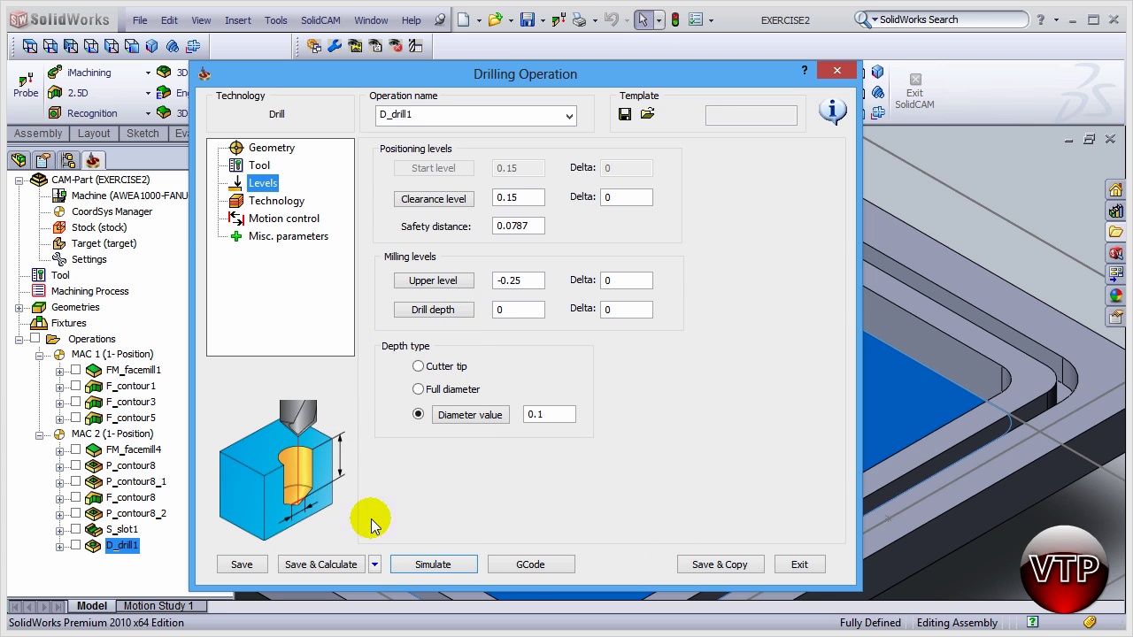
left_click(805, 566)
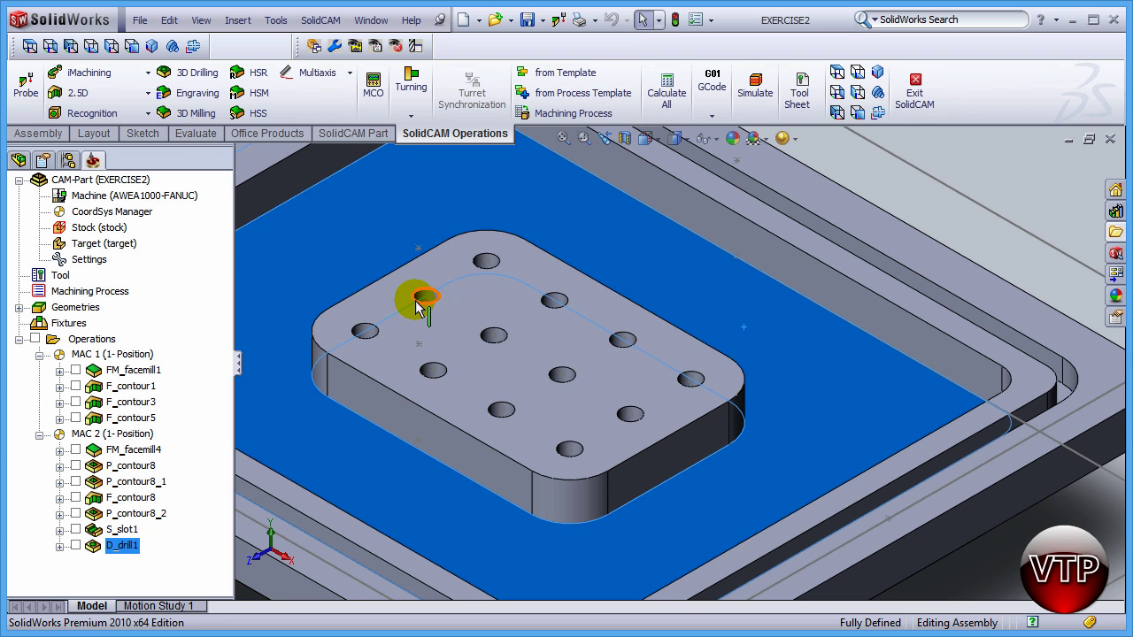
Step: Start a second drilling operation, D_drill1_1, reusing the existing drill1 hole geometry
left_click(88, 93)
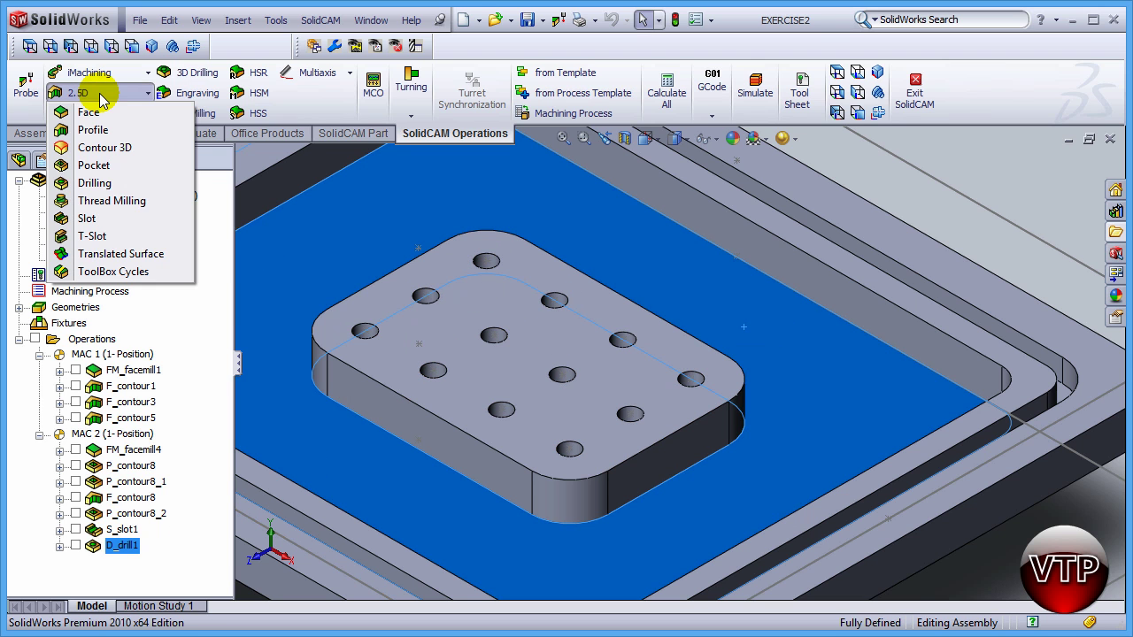
left_click(96, 183)
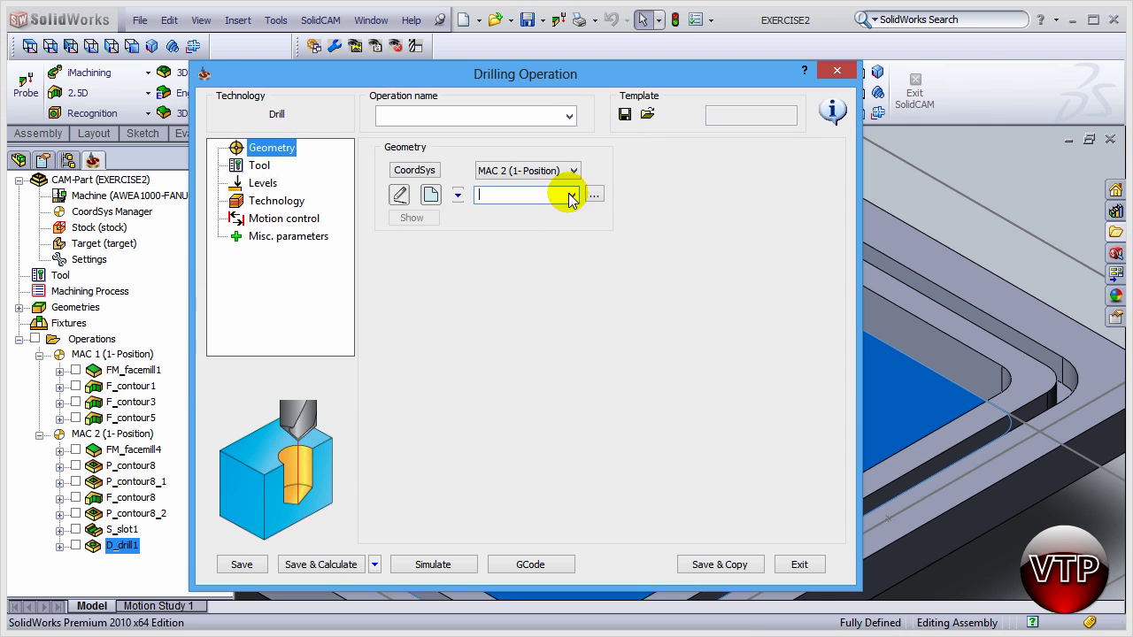
left_click(571, 195)
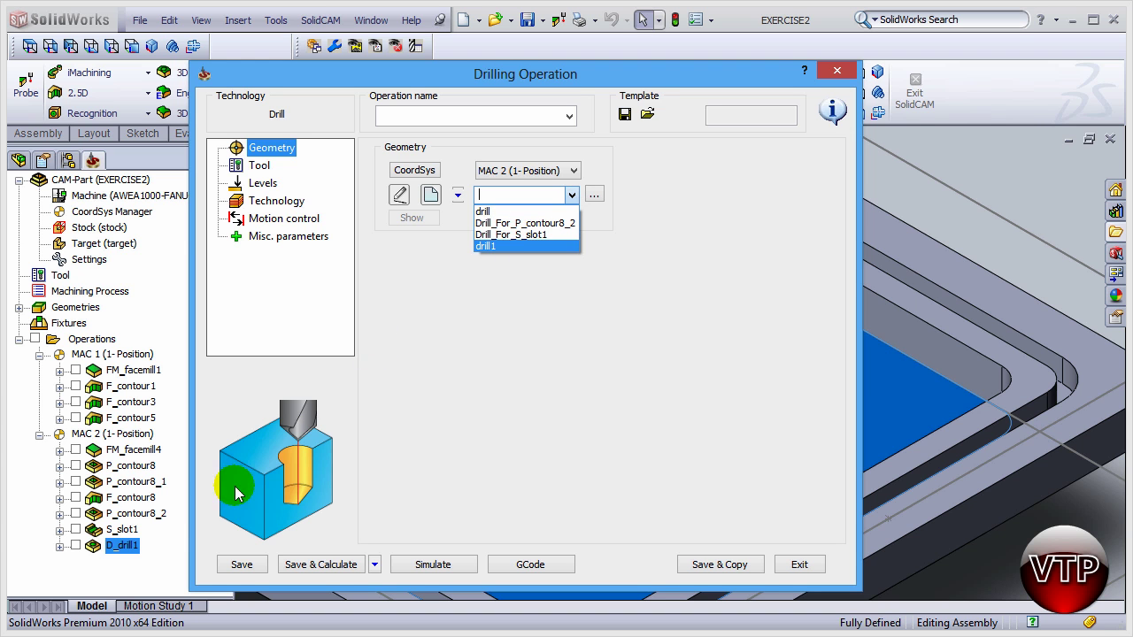
left_click(485, 246)
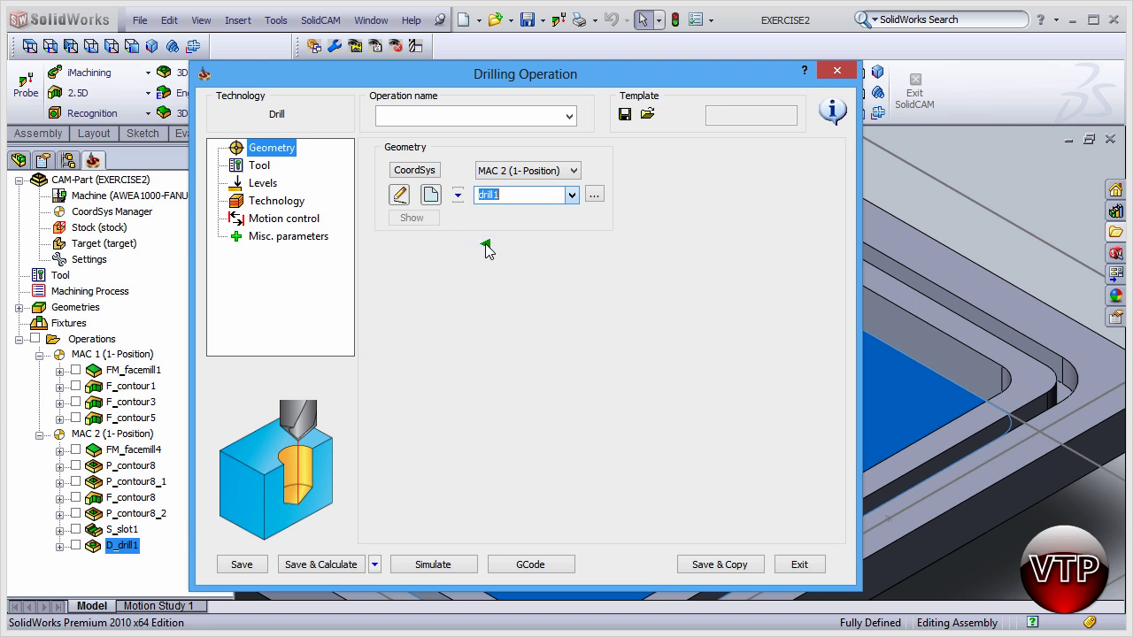
Step: Assign tool 8, the 0.125-inch 118° DRILL, to D_drill1_1
left_click(258, 167)
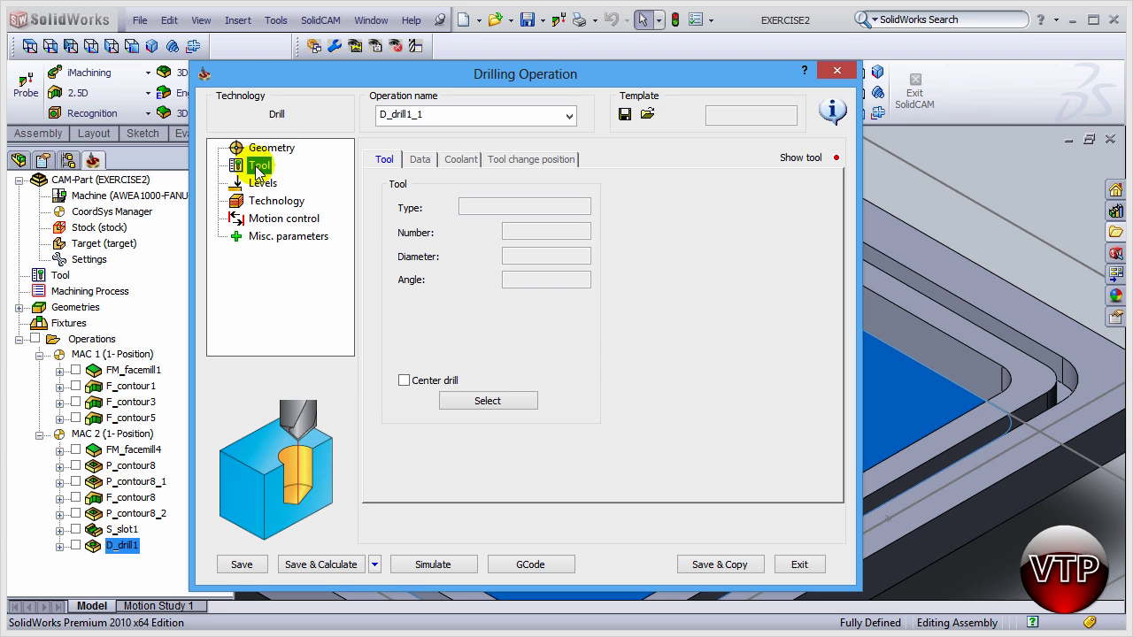
left_click(496, 403)
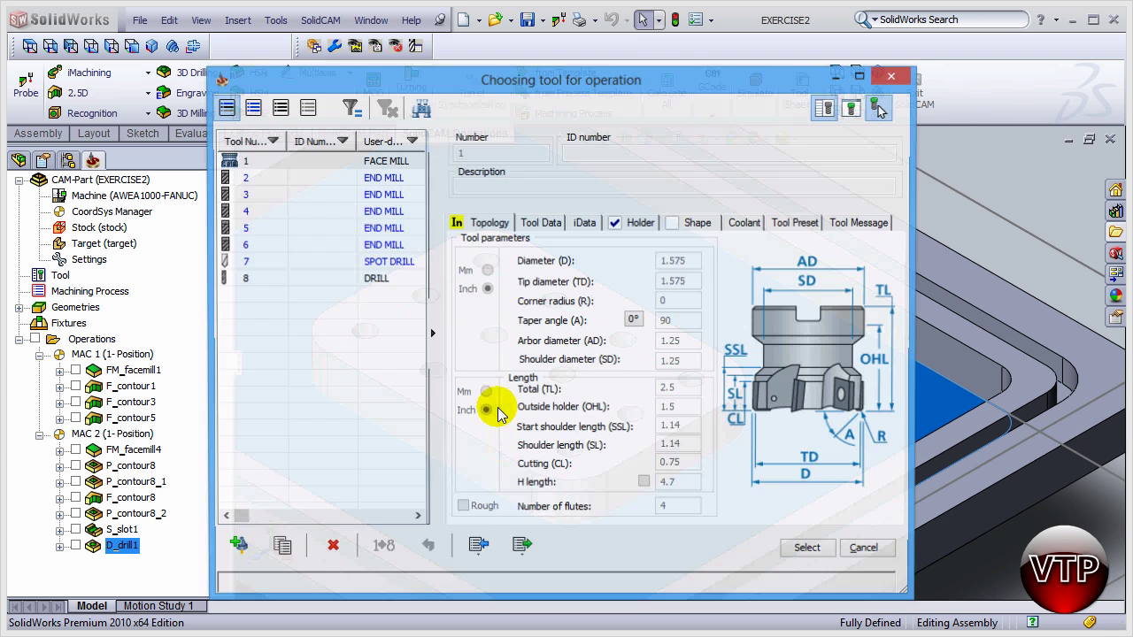
left_click(376, 281)
left_click(376, 282)
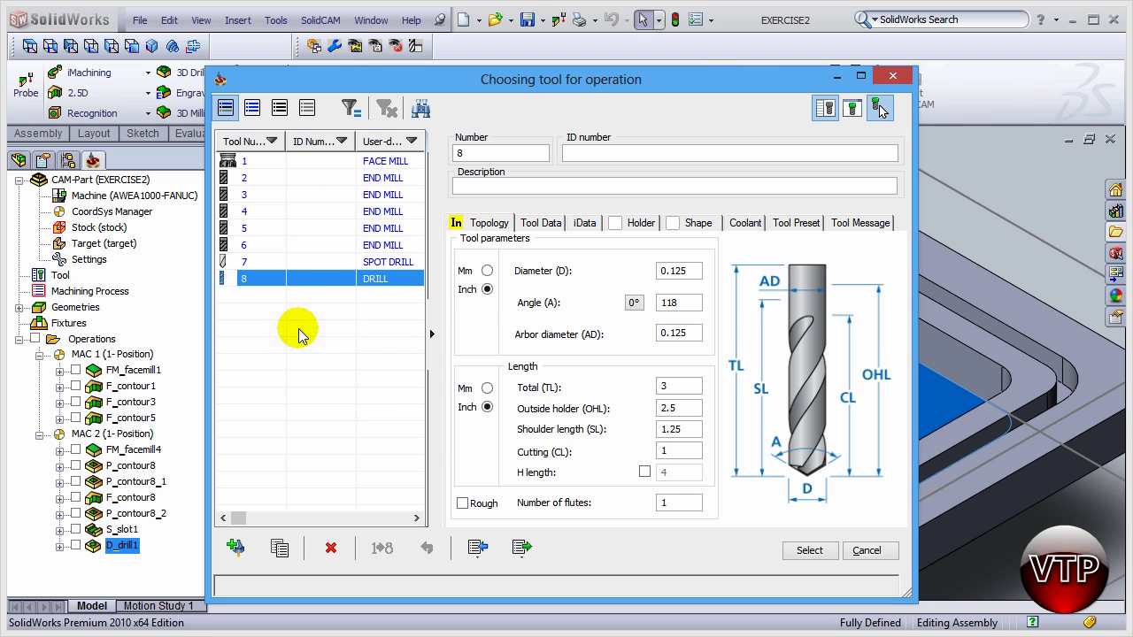
left_click(319, 262)
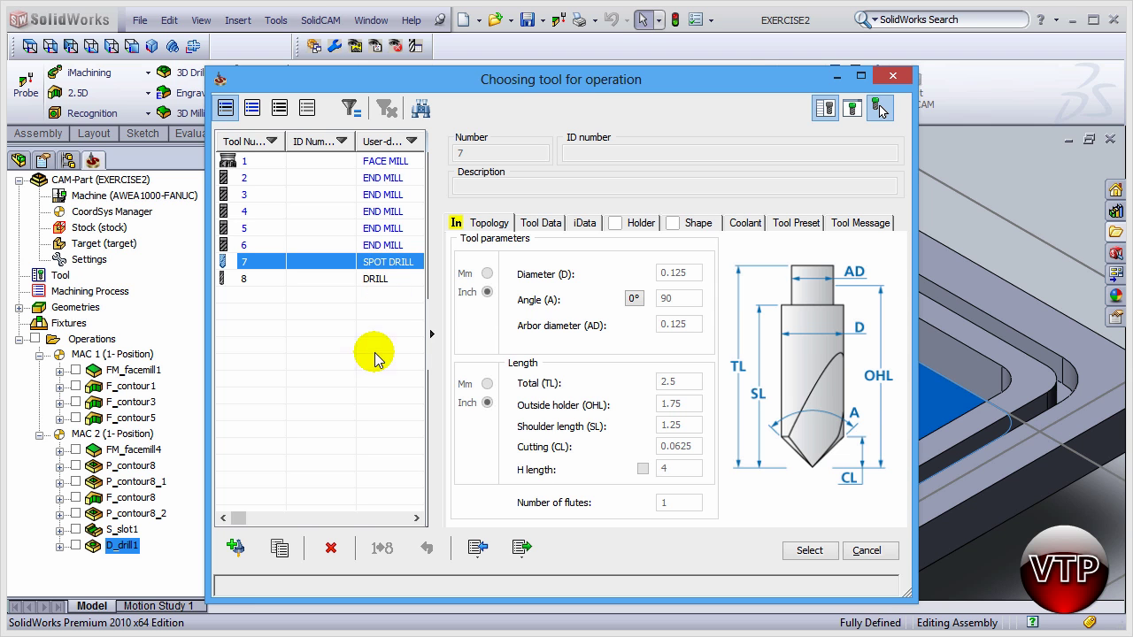
left_click(376, 282)
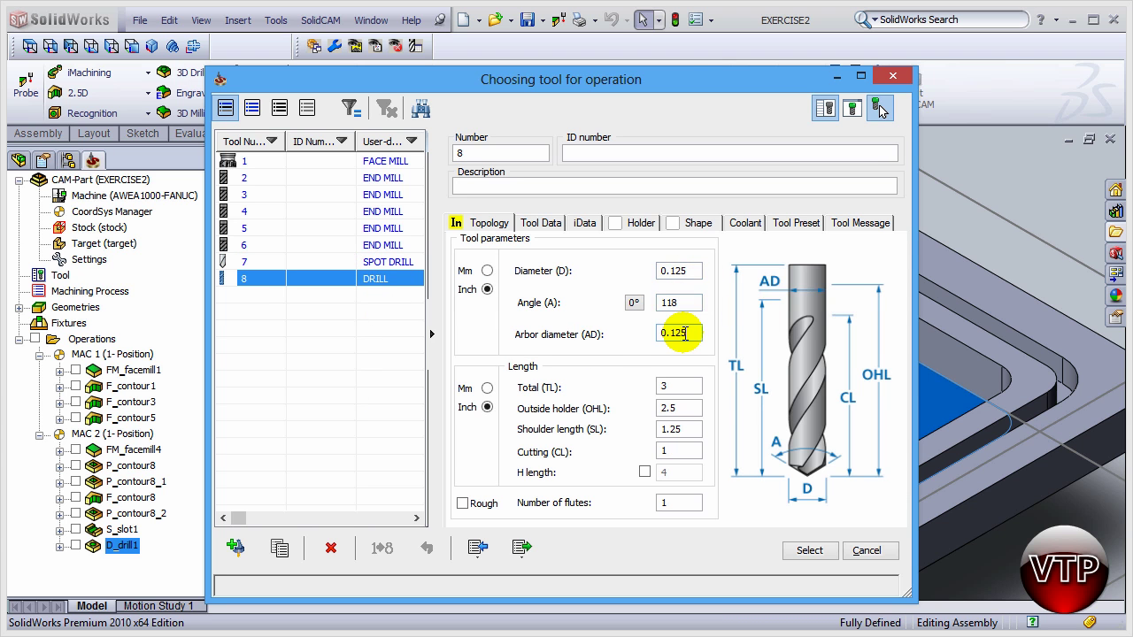
left_click(808, 551)
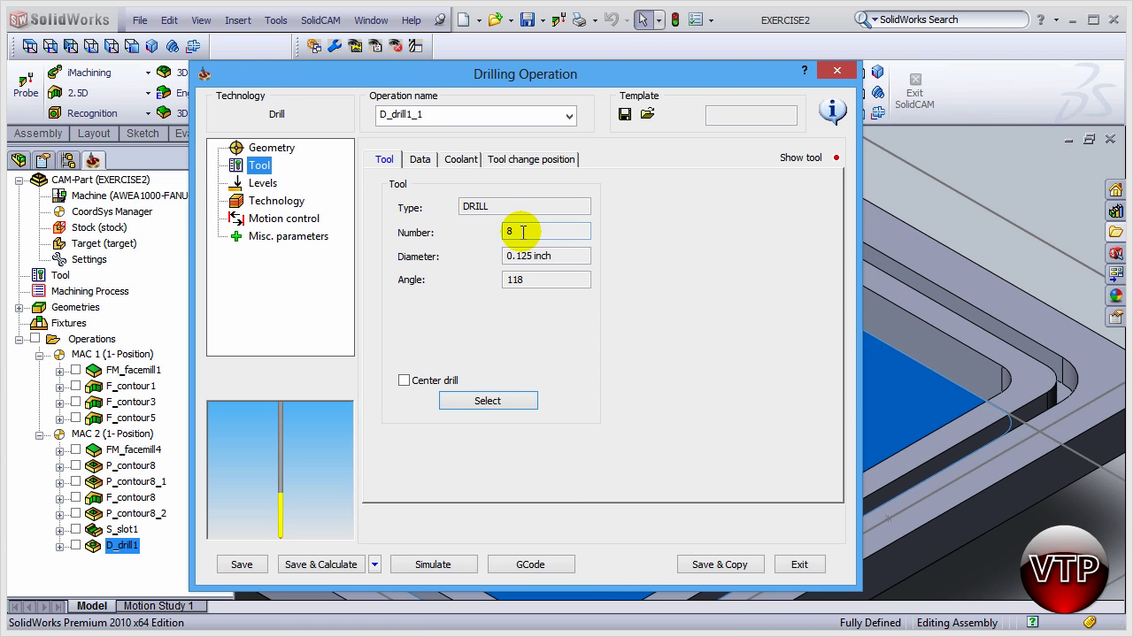
Step: Set D_drill1_1 drill depth to 0.28755 from a picked hole bottom, then save and calculate
left_click(263, 184)
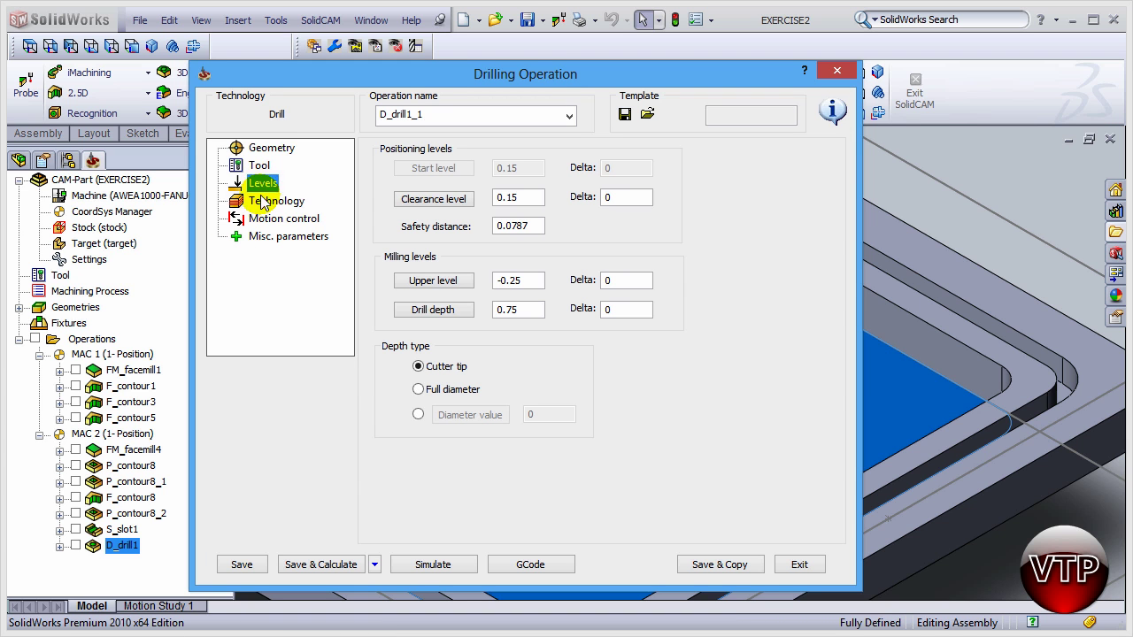
left_click(432, 310)
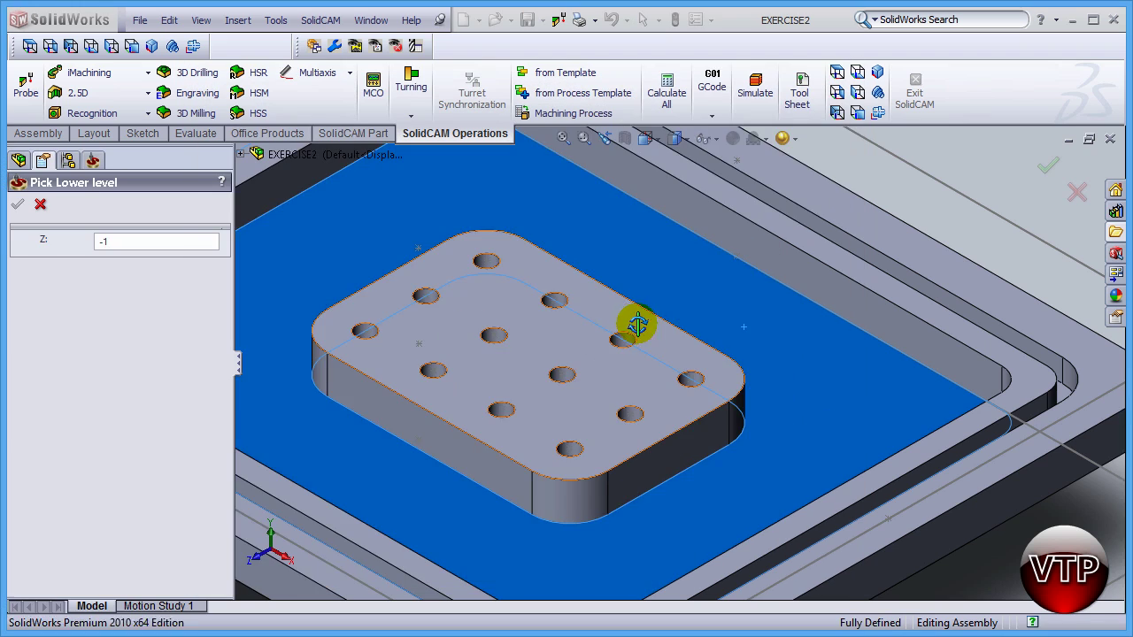
scroll(636, 361, "down", 8)
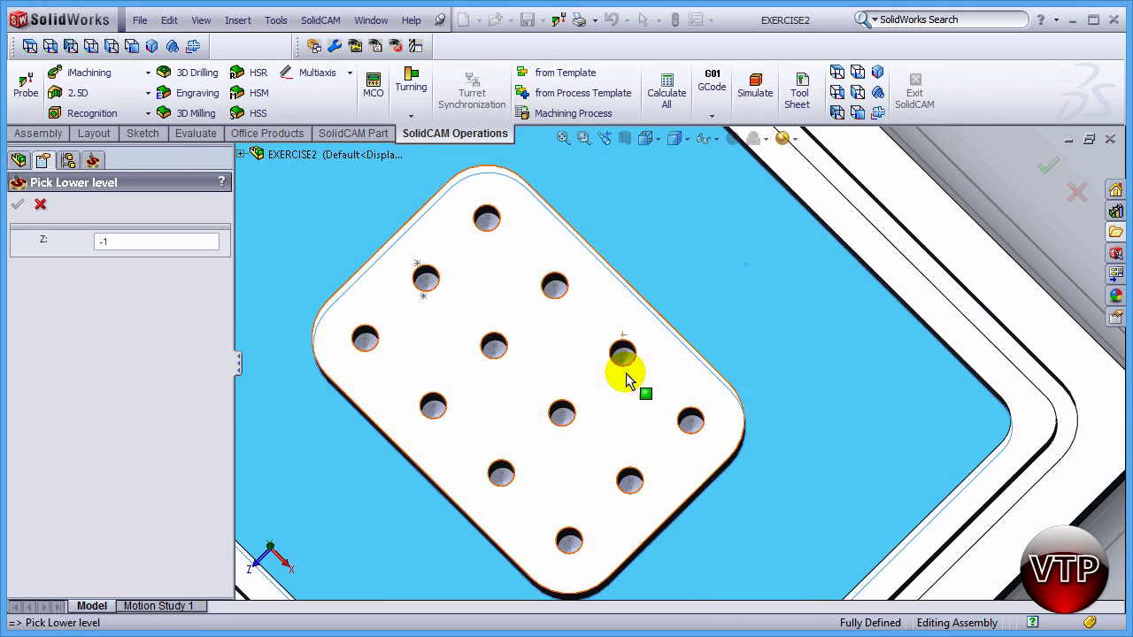
scroll(632, 363, "down", 3)
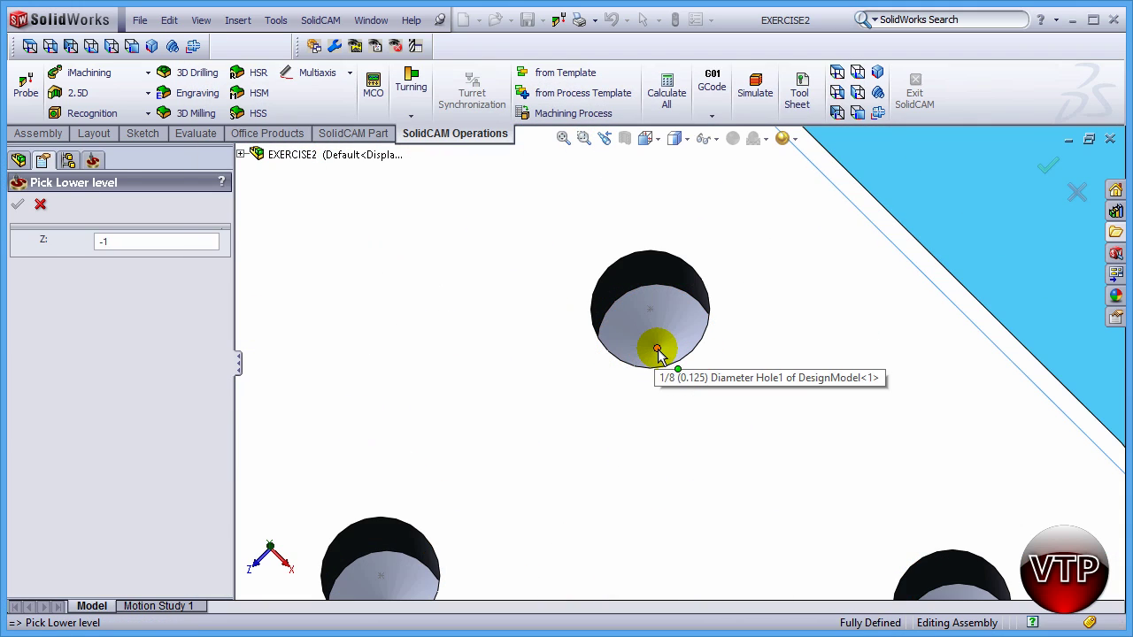
left_click(657, 352)
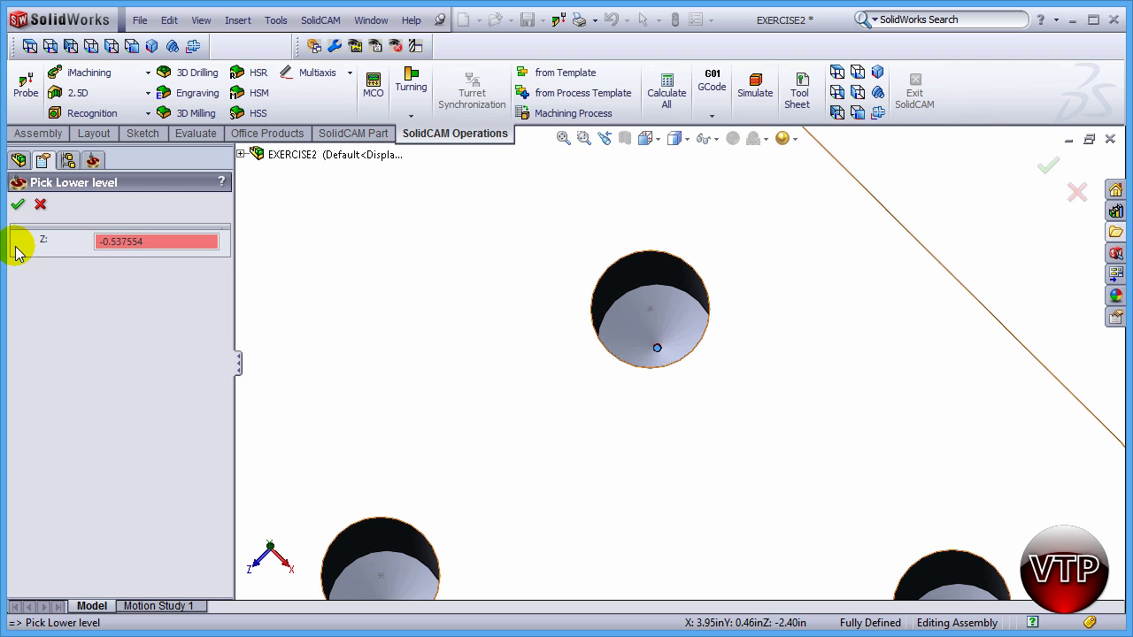
left_click(18, 204)
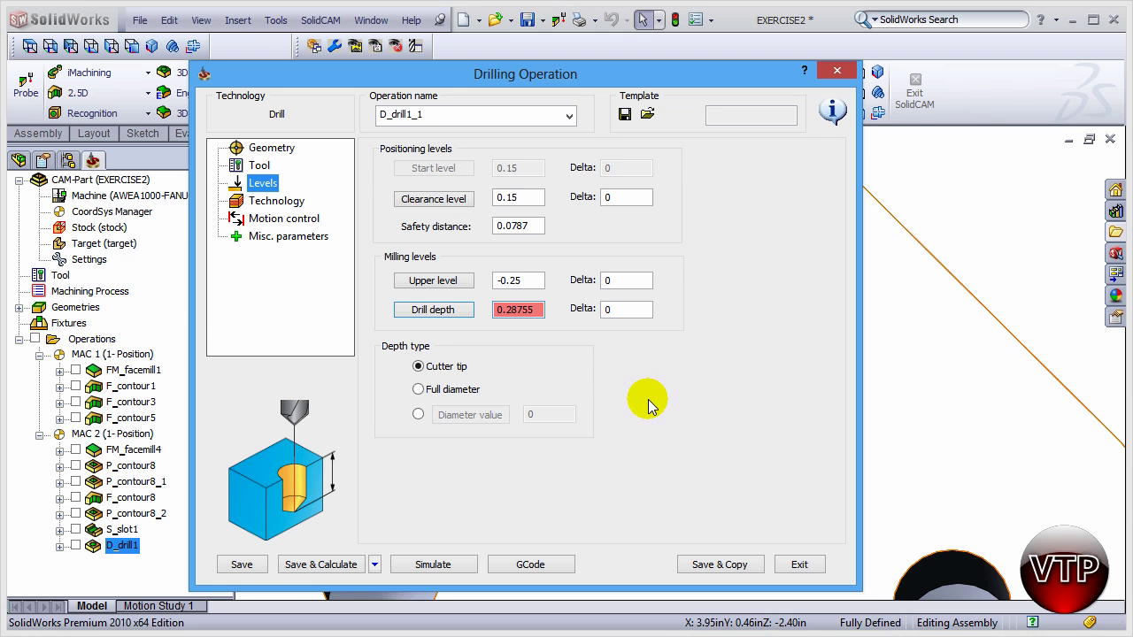
left_click(520, 311)
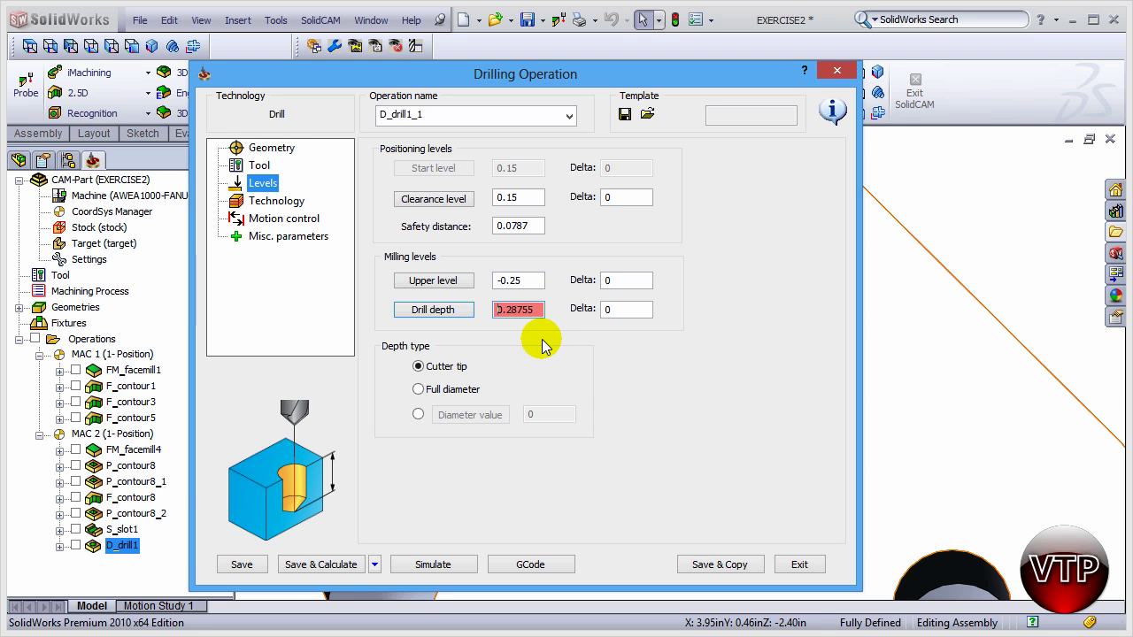
left_click(322, 565)
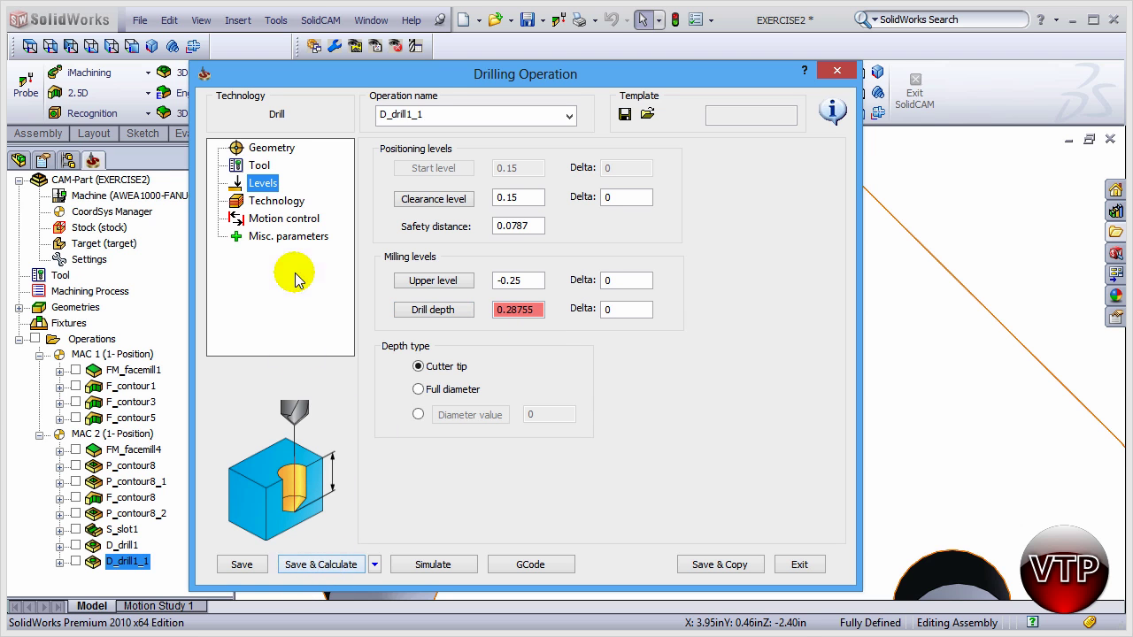
Step: Compare the Peck cycle but keep the plain Drilling cycle for D_drill1_1, and recalculate
left_click(287, 203)
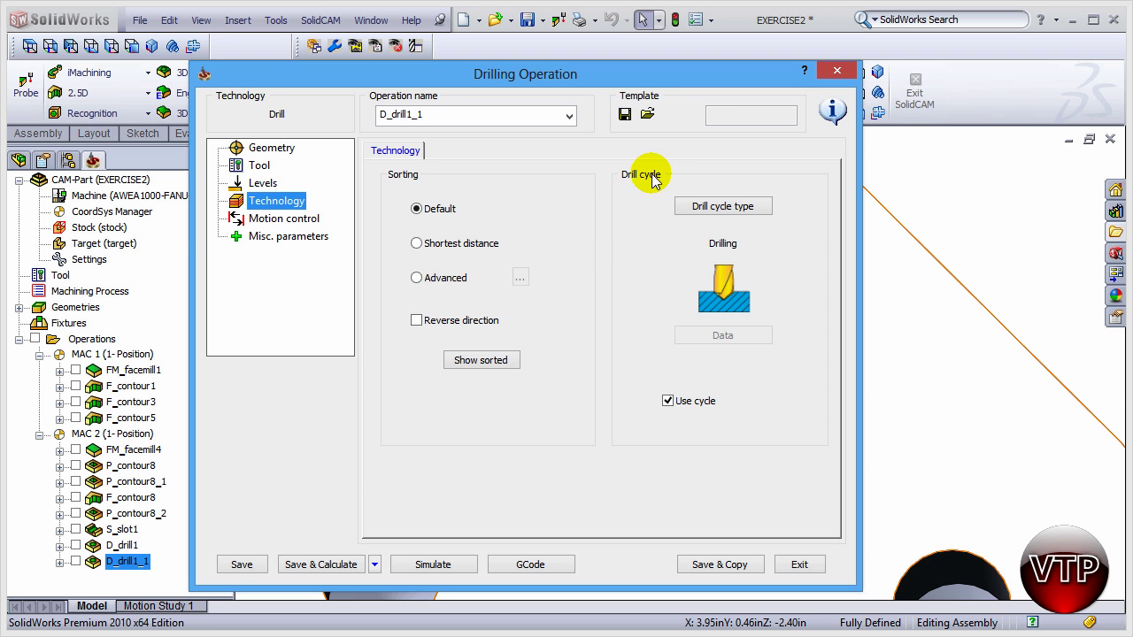
left_click(732, 208)
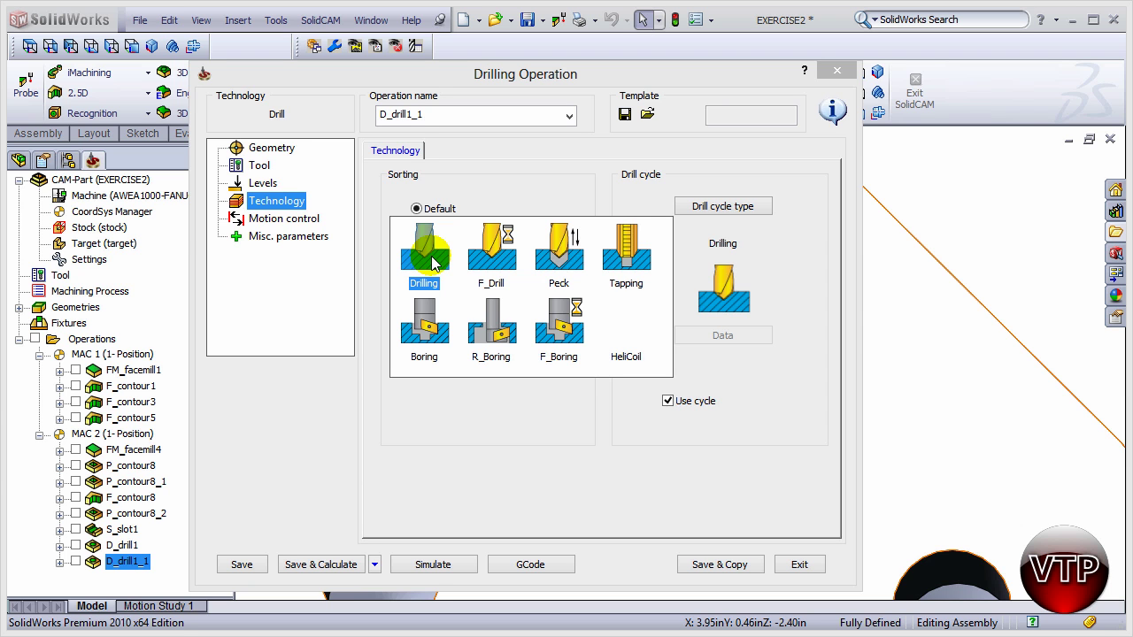
left_click(571, 270)
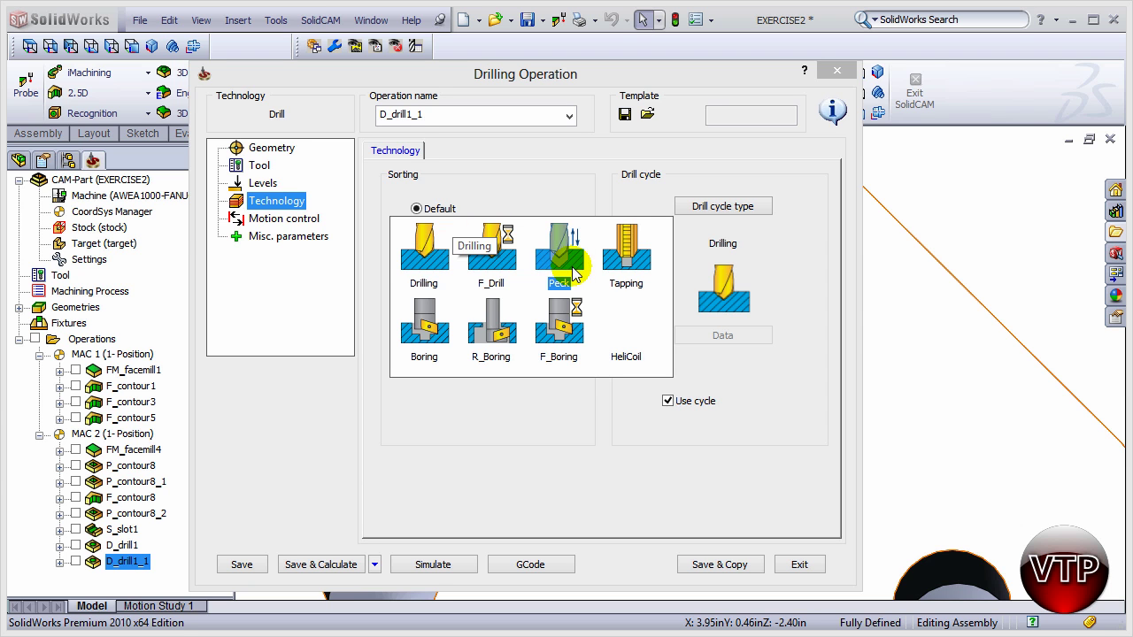
left_click(560, 259)
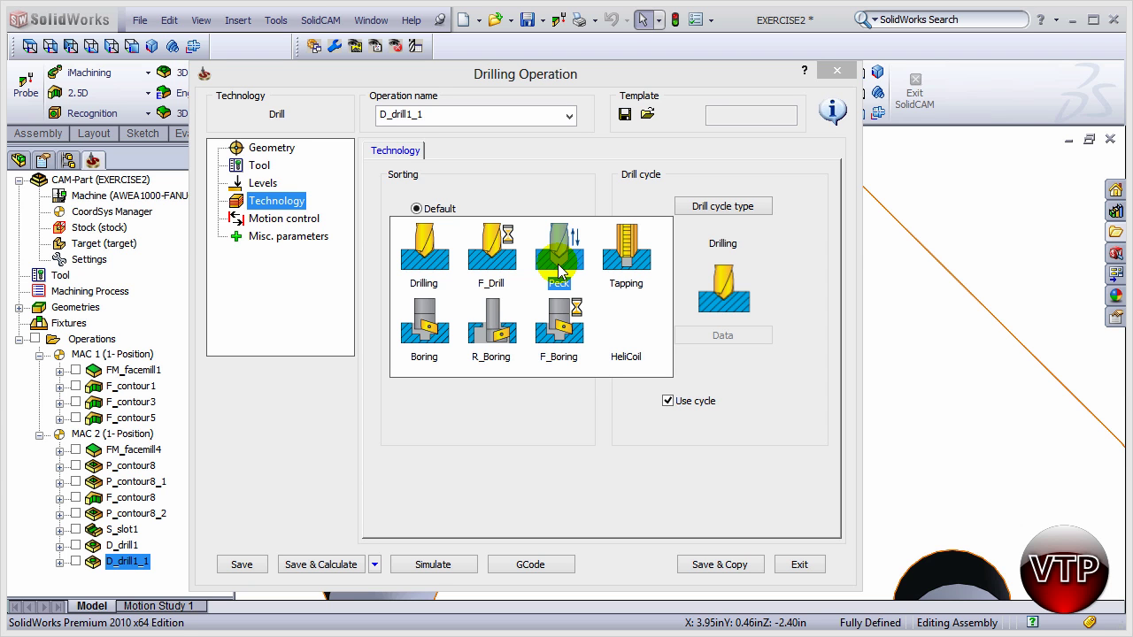
left_click(435, 255)
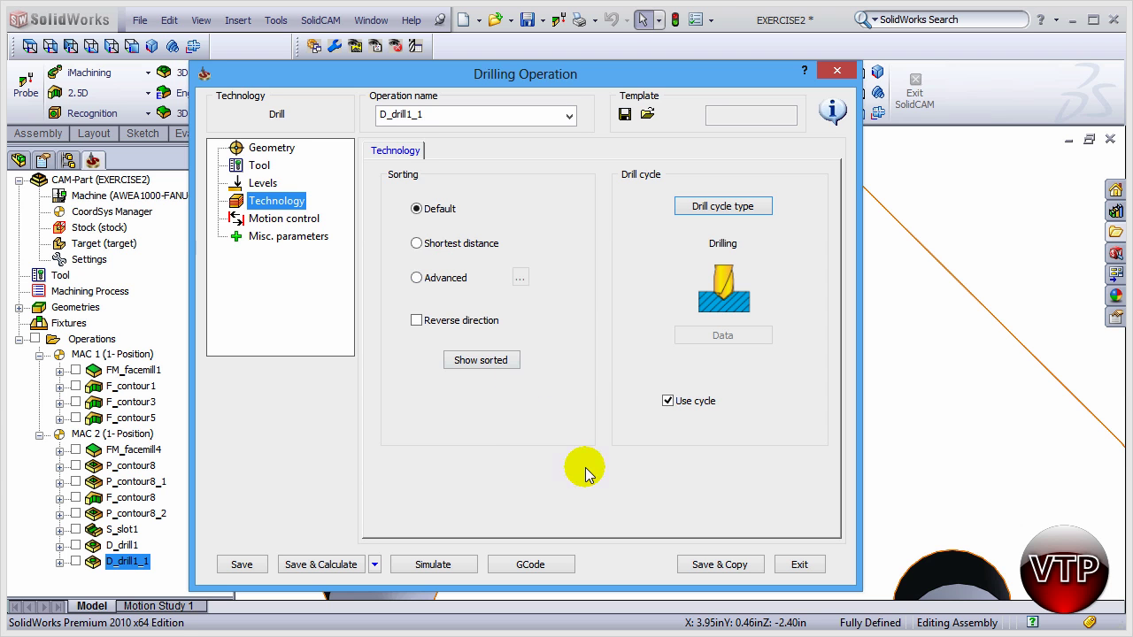
left_click(314, 565)
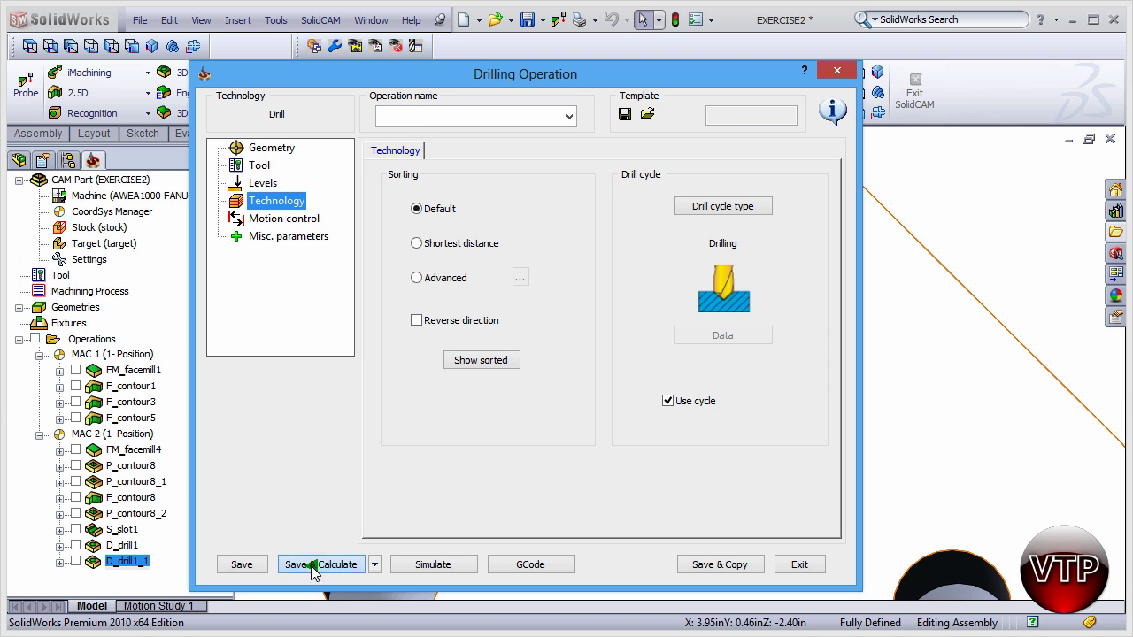
left_click(414, 569)
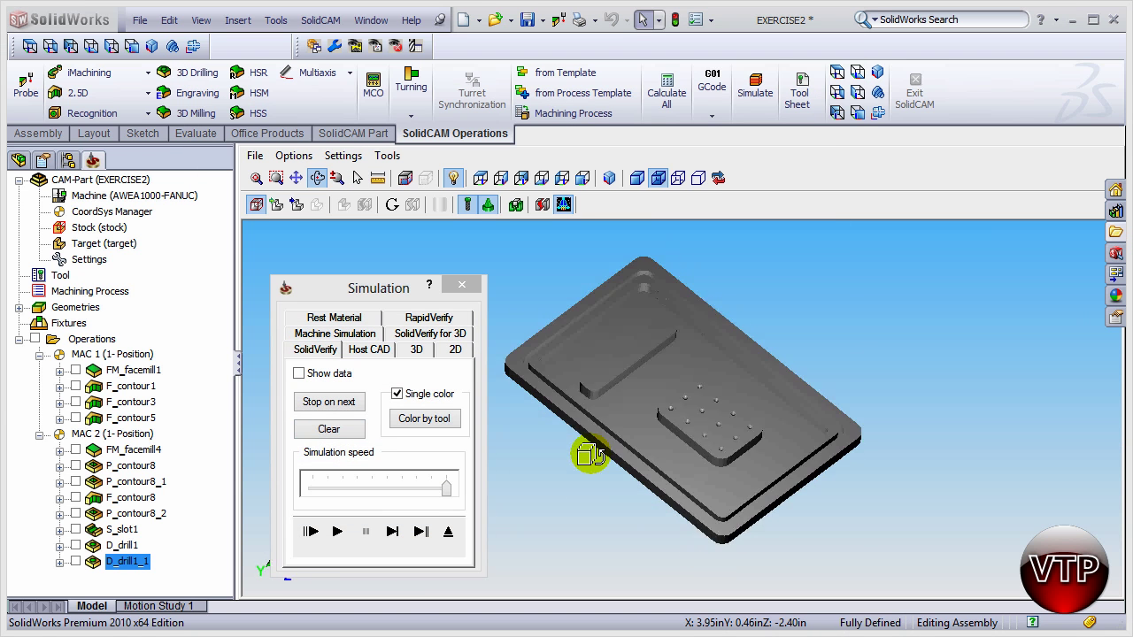
scroll(578, 442, "up", 10)
mouse_move(795, 298)
left_mouse_down()
mouse_move(804, 228)
mouse_move(791, 311)
left_mouse_up()
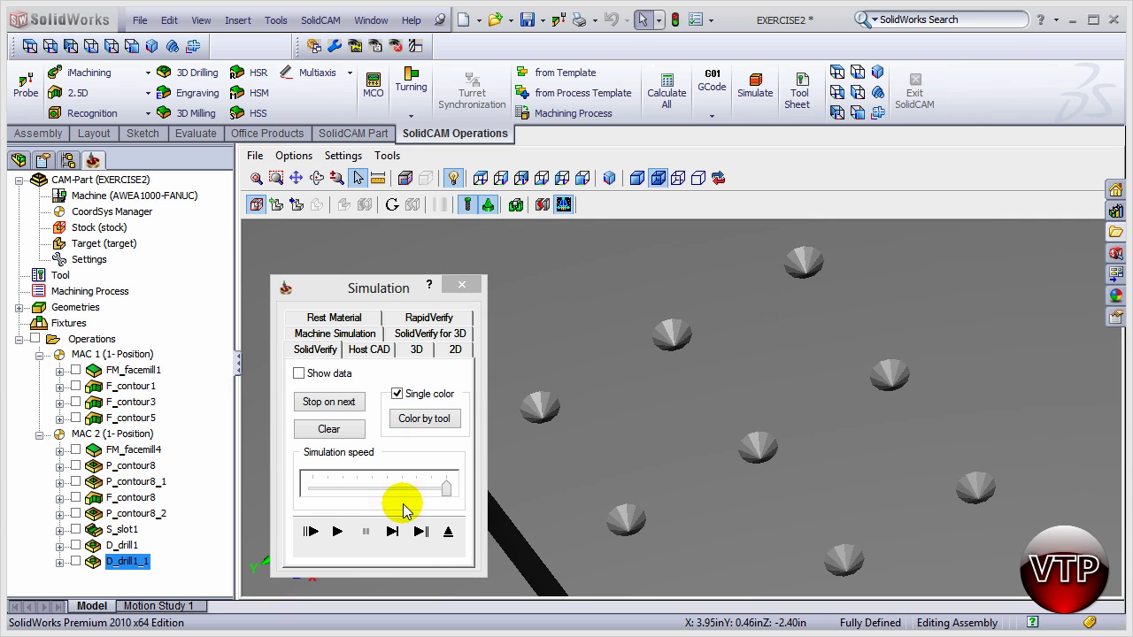
left_click_drag(446, 488, 311, 488)
left_click(338, 531)
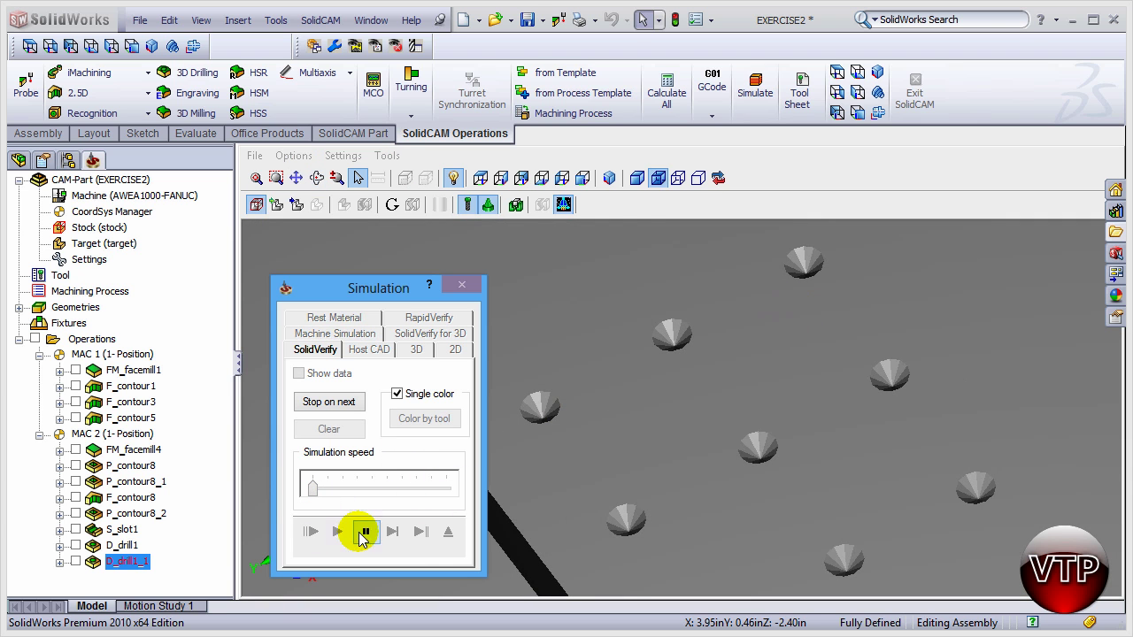
left_click(366, 531)
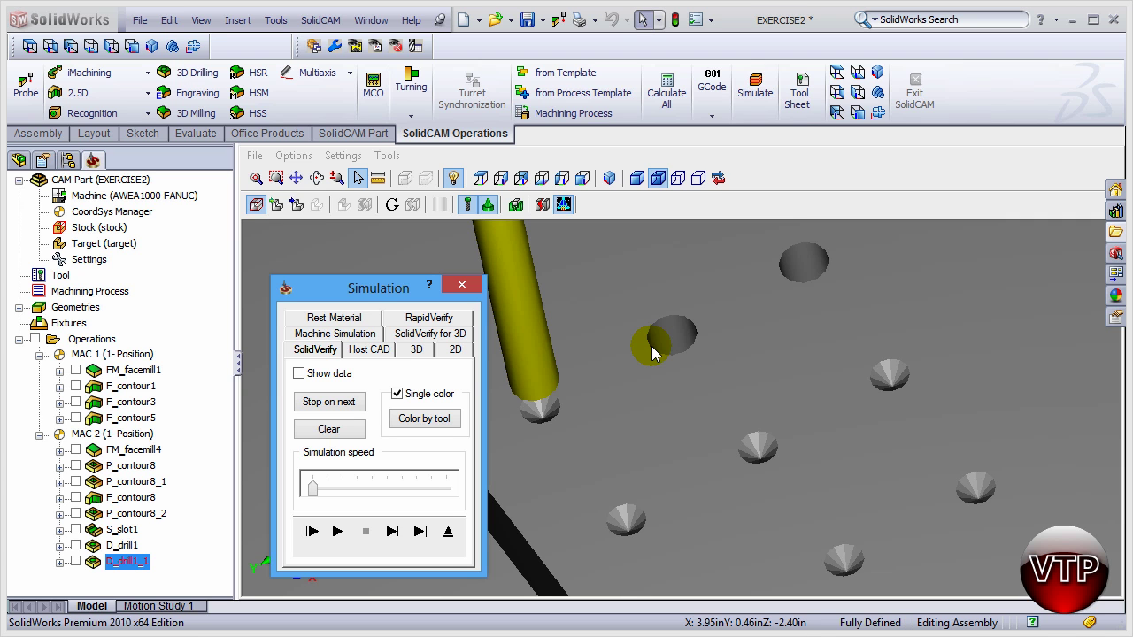
left_click(337, 532)
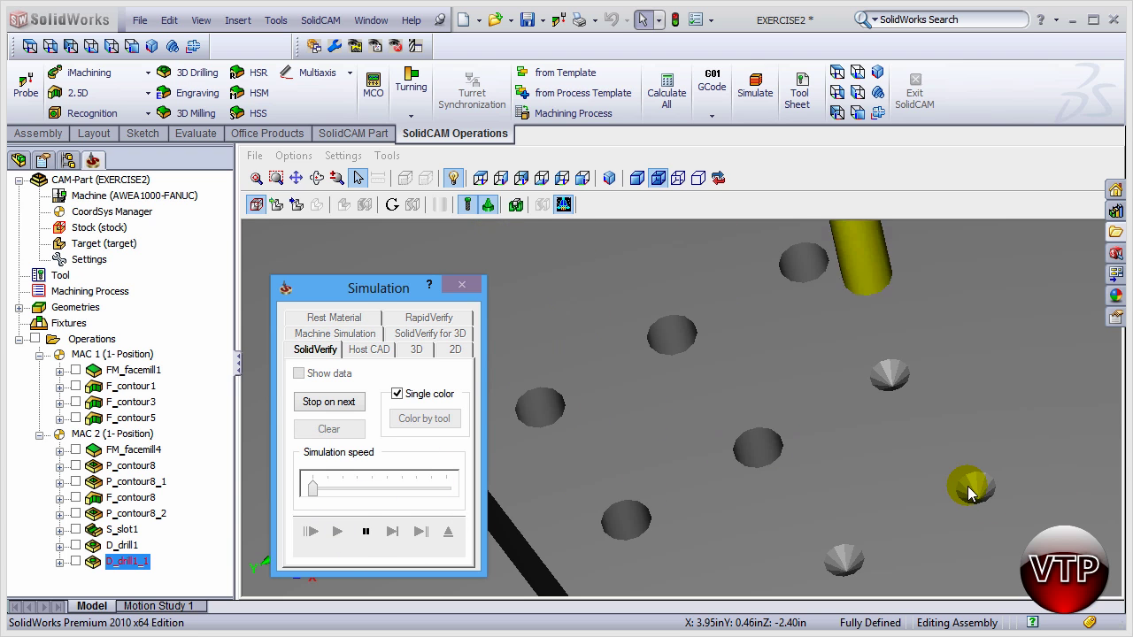
scroll(1057, 461, "down", 5)
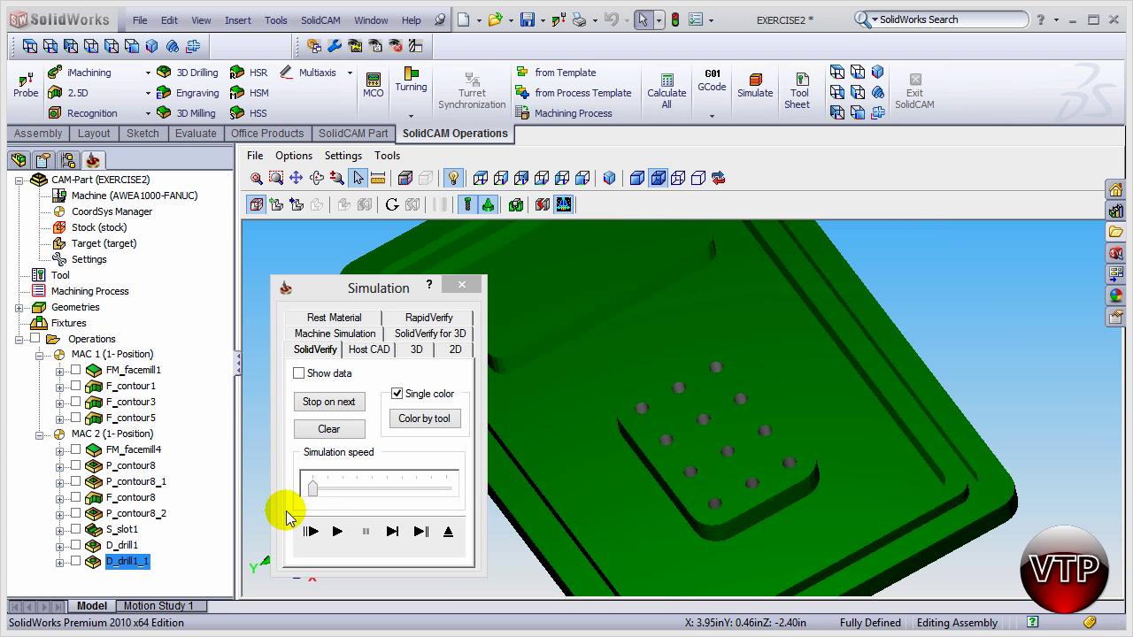
left_click(462, 284)
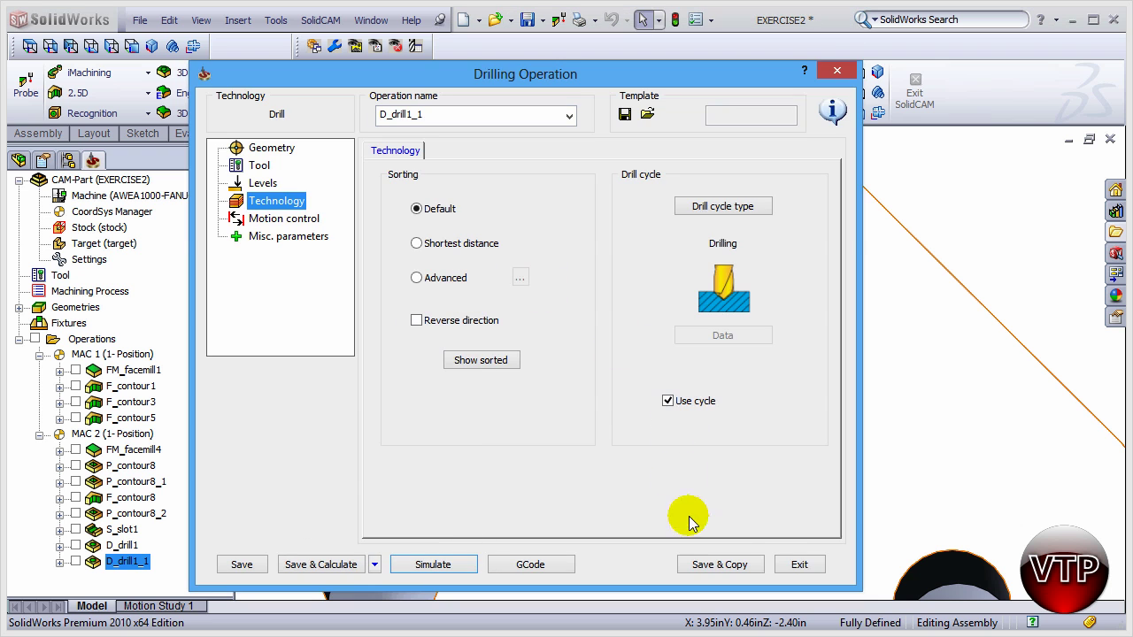
Step: Exit the D_drill1_1 operation and show the whole part in CAM isometric view
left_click(802, 564)
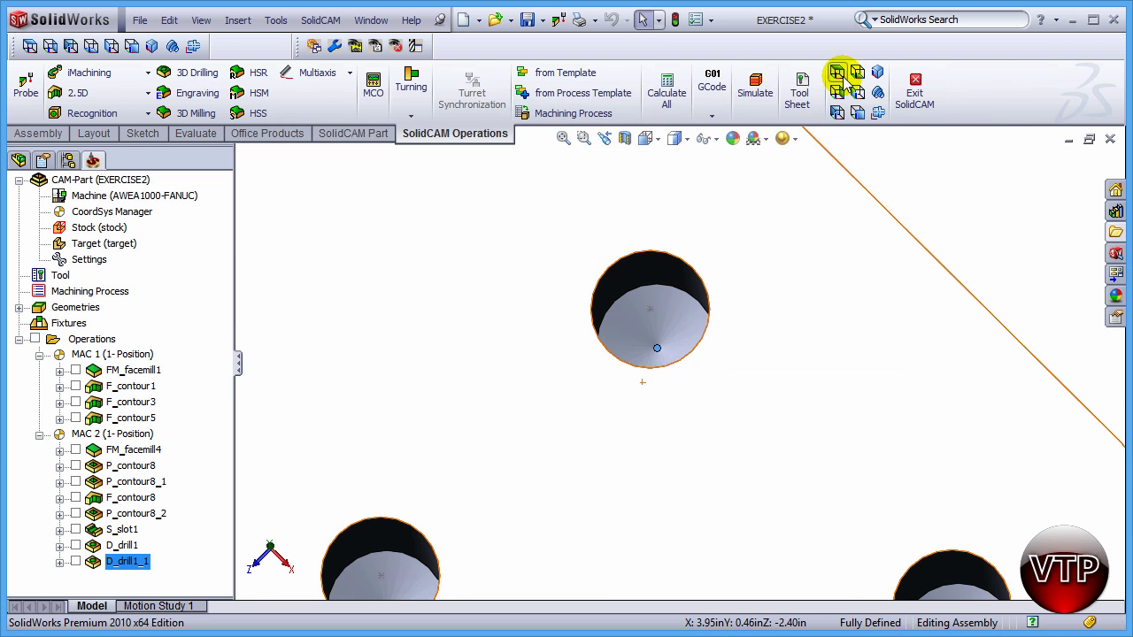
left_click(880, 76)
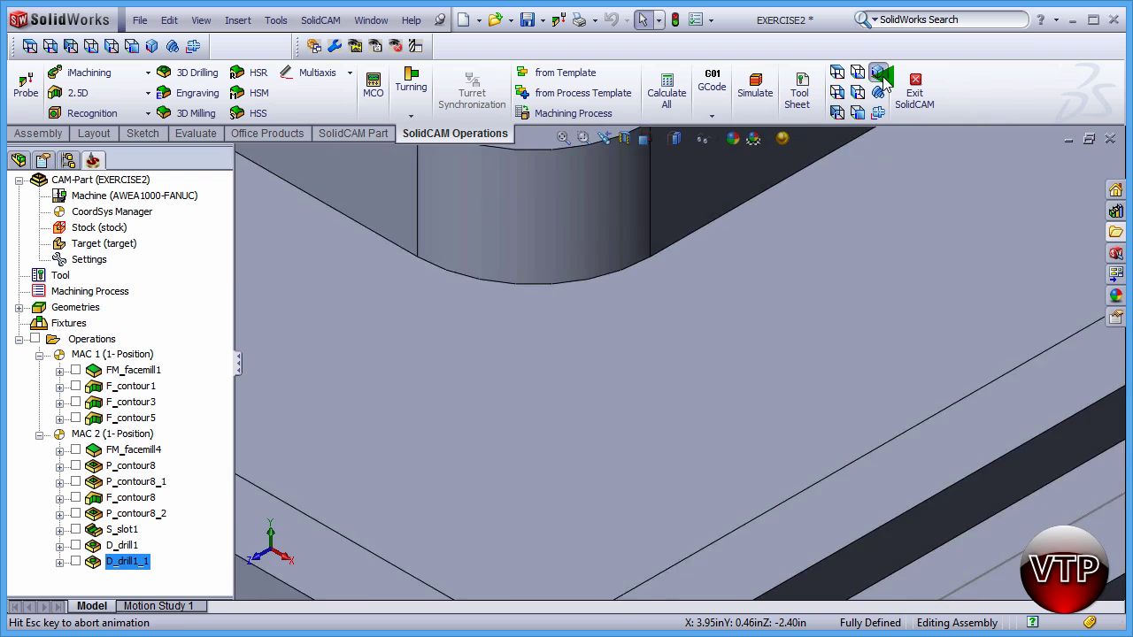